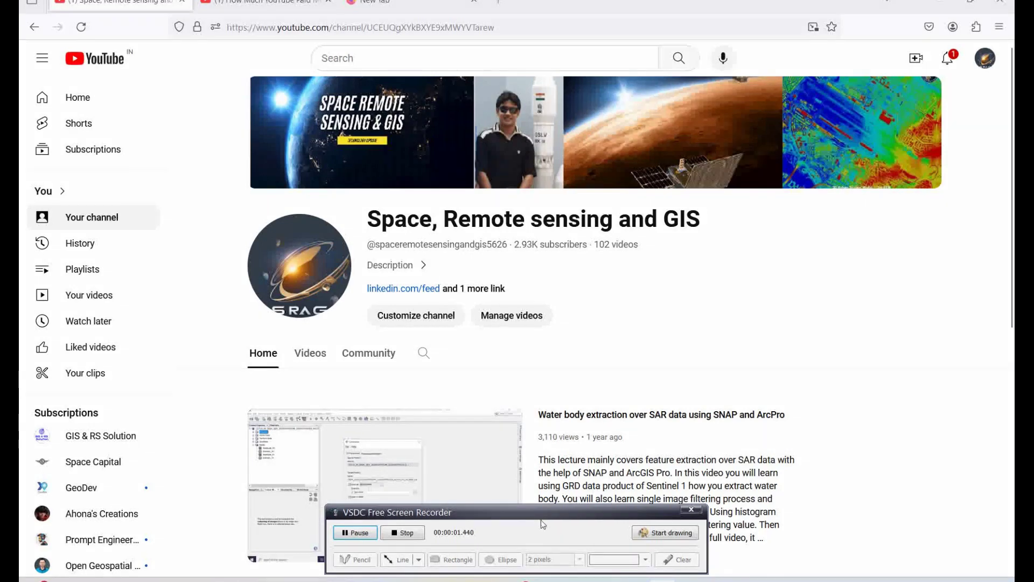
# - Switch to ArcGIS Pro and add the ThorntonCO.tif raster from the Data folder's Rasters subfolder to the map
pyautogui.moveTo(541, 512); pyautogui.dragTo(889, 580)
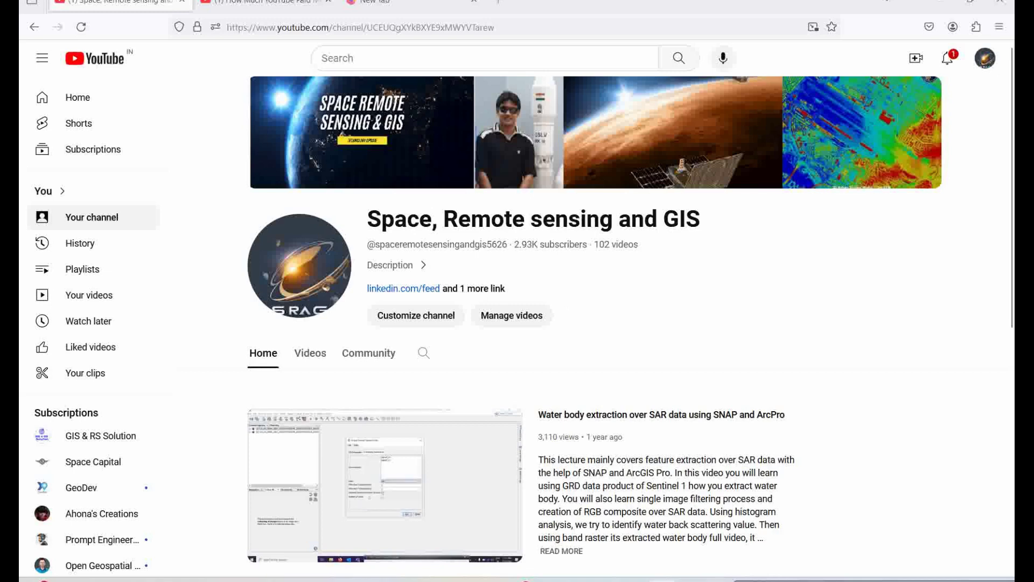
pyautogui.moveTo(633, 579)
pyautogui.click(774, 489)
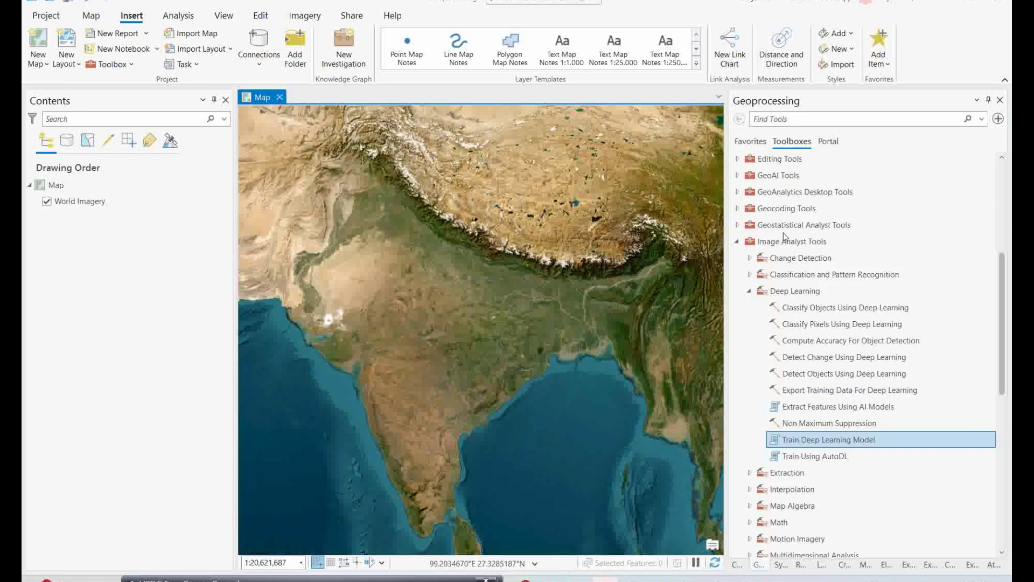
pyautogui.click(736, 565)
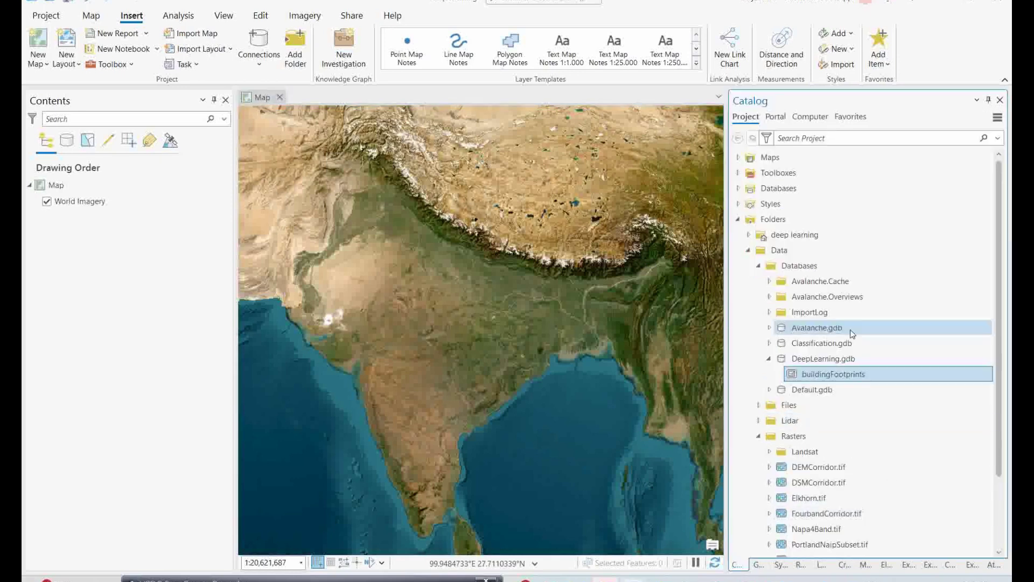
pyautogui.scroll(-2, 817, 468)
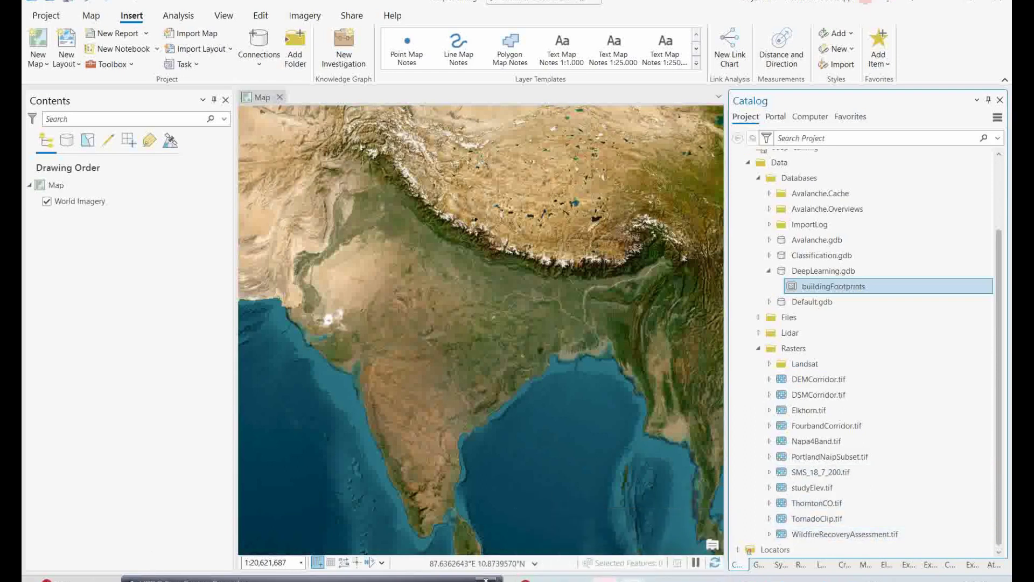
pyautogui.click(822, 506)
pyautogui.moveTo(823, 507); pyautogui.dragTo(447, 366)
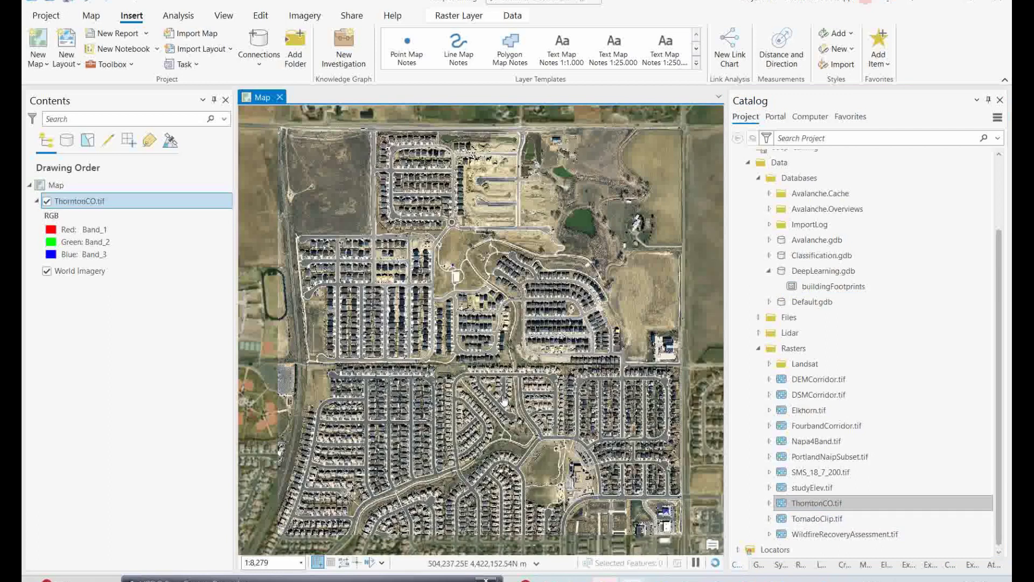
pyautogui.scroll(-2, 468, 404)
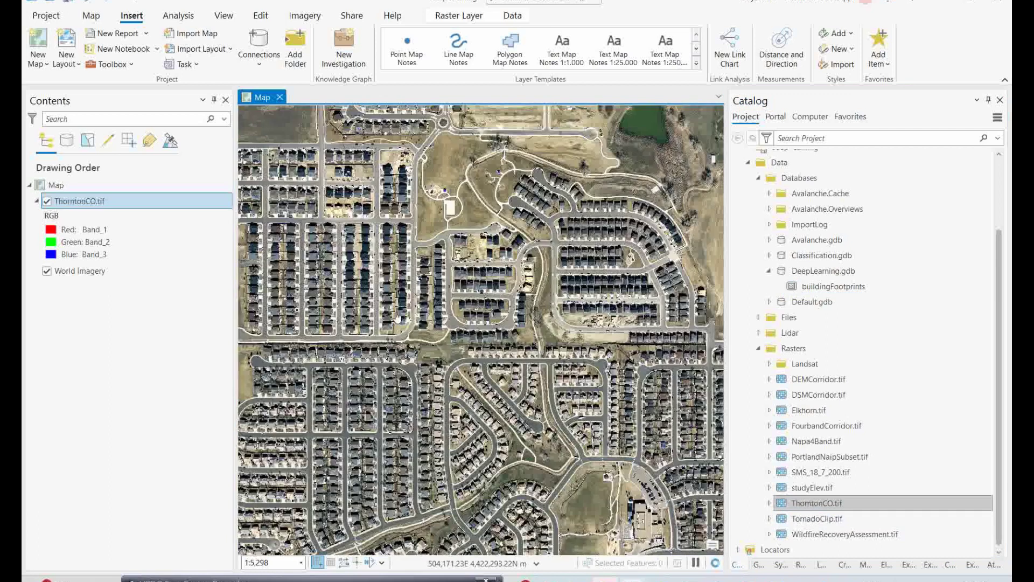
pyautogui.moveTo(414, 383); pyautogui.dragTo(399, 319)
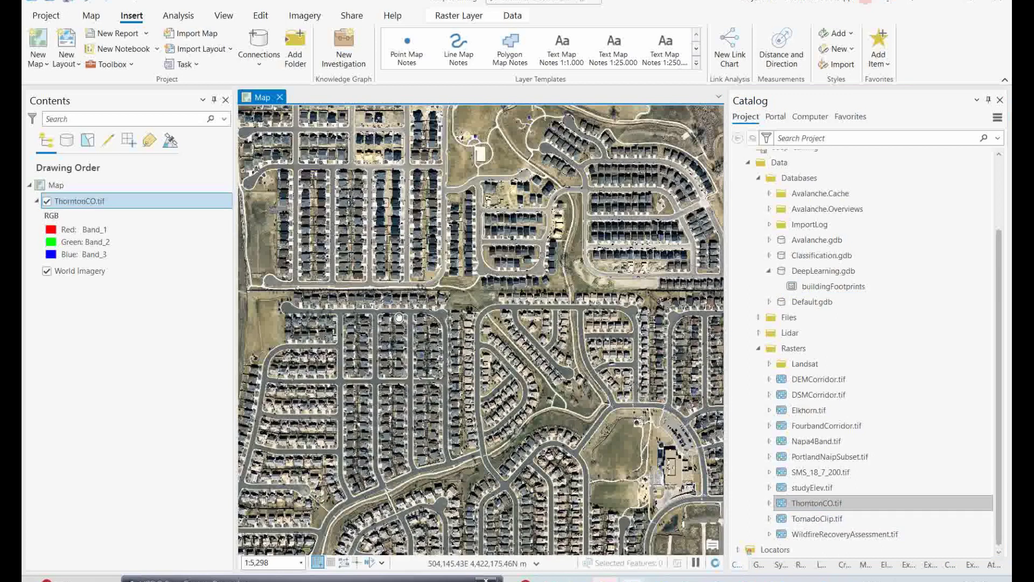
pyautogui.click(399, 319)
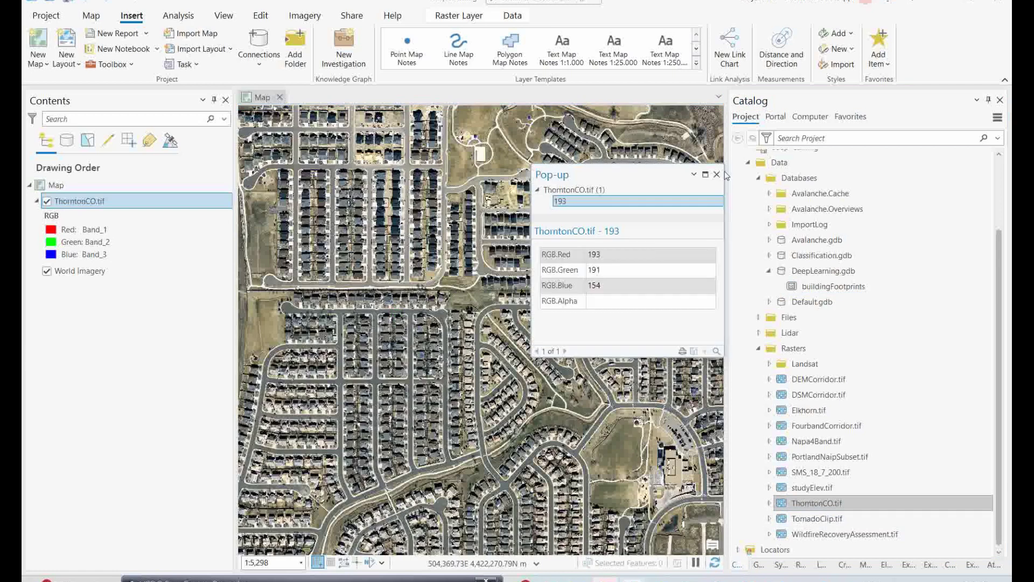
pyautogui.click(716, 175)
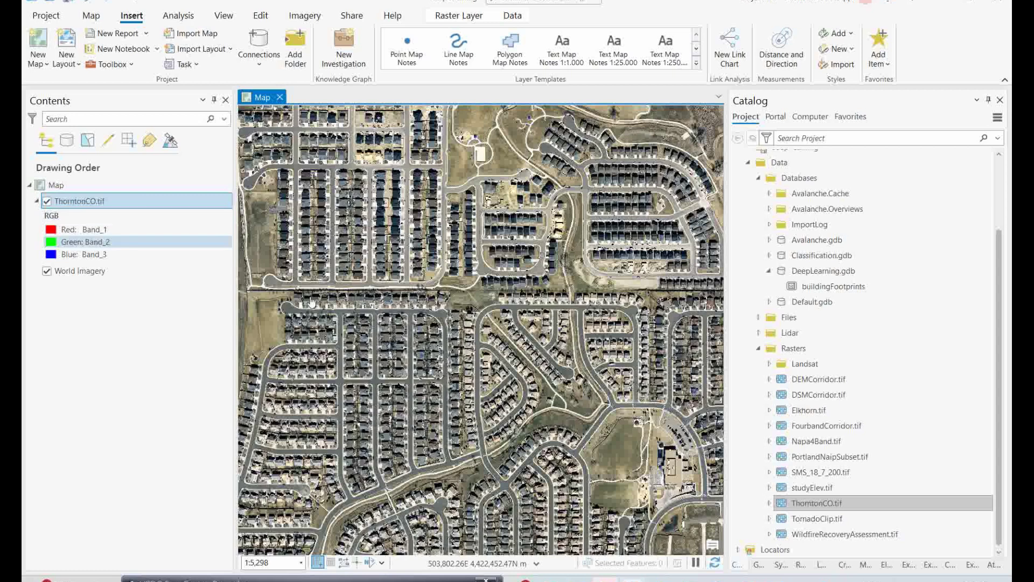
pyautogui.moveTo(375, 256); pyautogui.dragTo(379, 308)
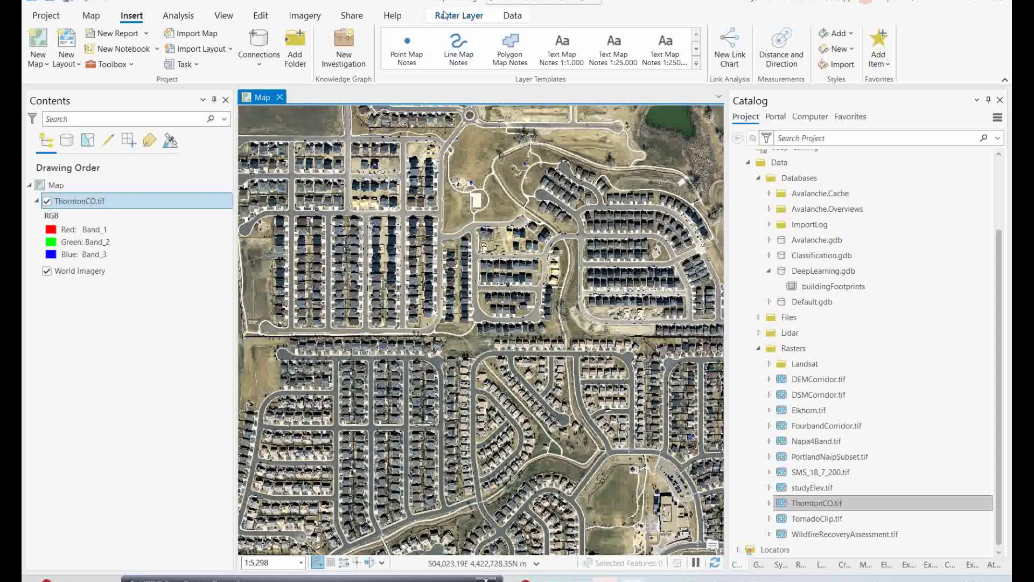
pyautogui.click(304, 15)
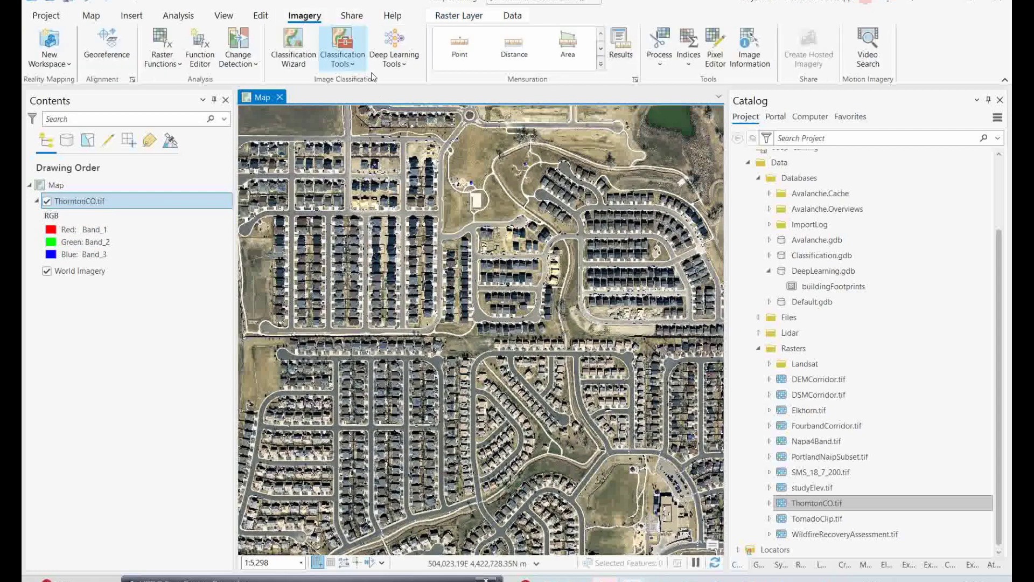
pyautogui.click(396, 71)
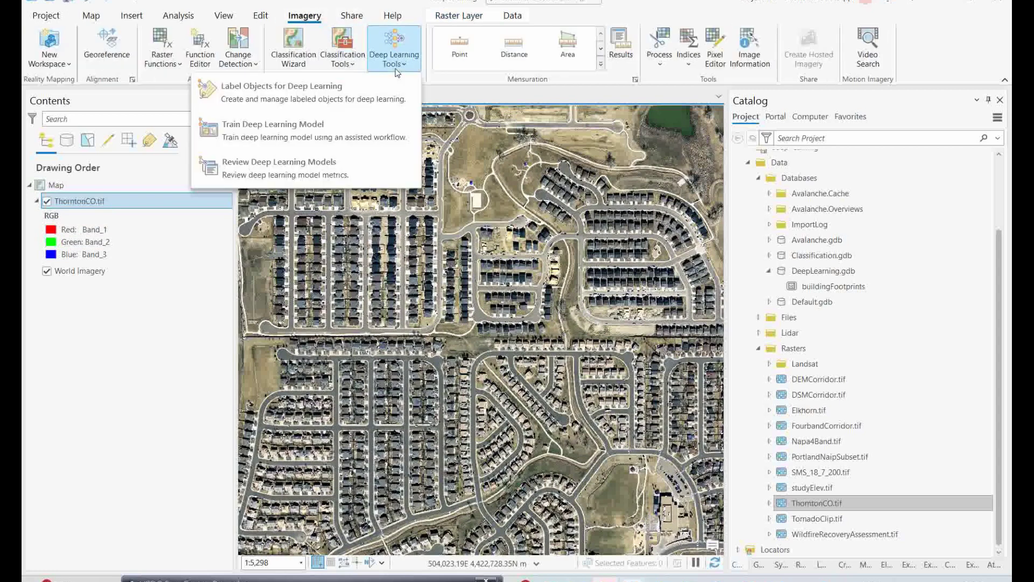
pyautogui.click(315, 96)
pyautogui.moveTo(568, 191); pyautogui.dragTo(617, 183)
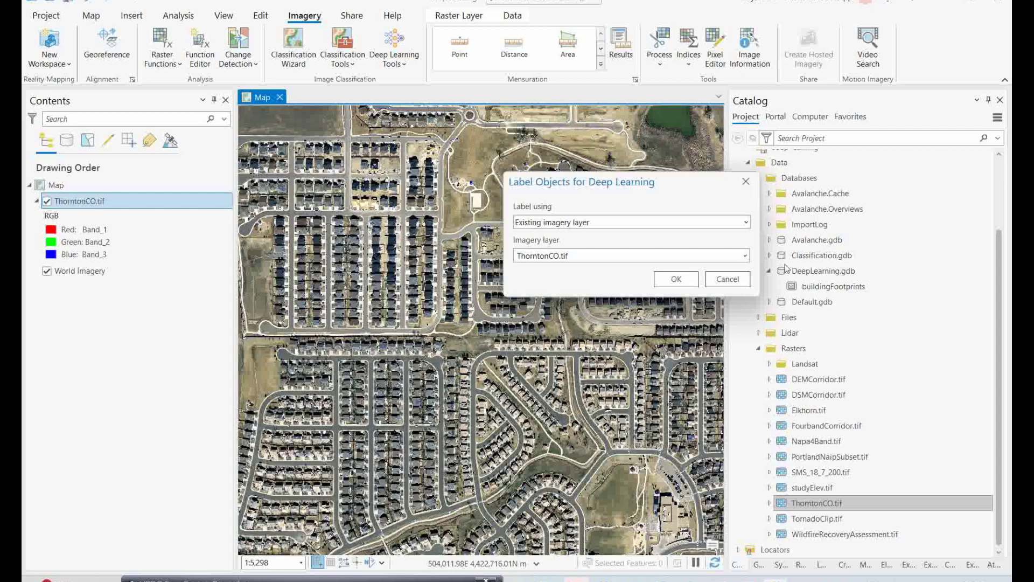
pyautogui.click(746, 183)
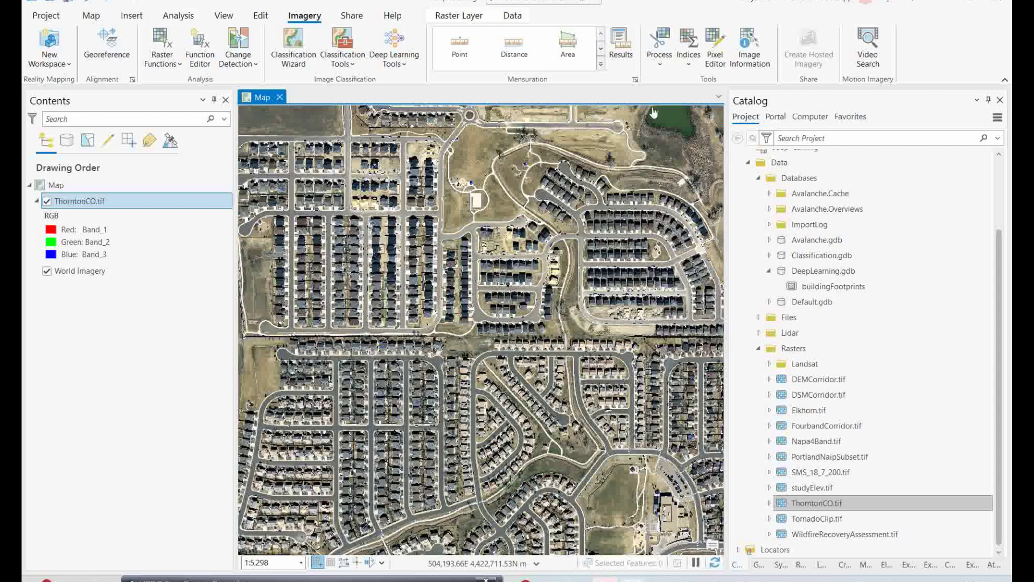
# - Open the Export Training Data For Deep Learning tool and set ThorntonCO.tif as its input raster
pyautogui.click(760, 565)
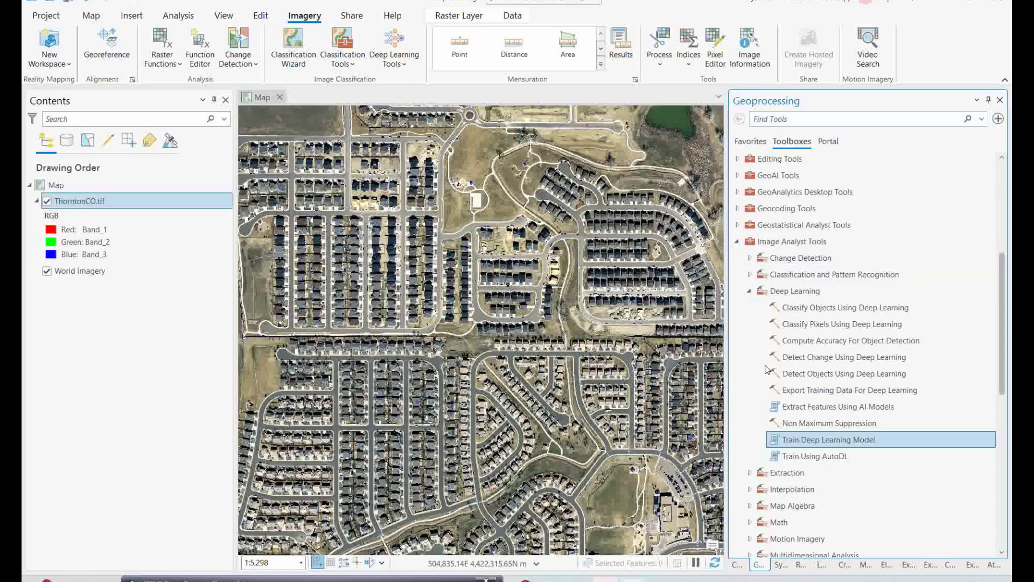
pyautogui.doubleClick(828, 374)
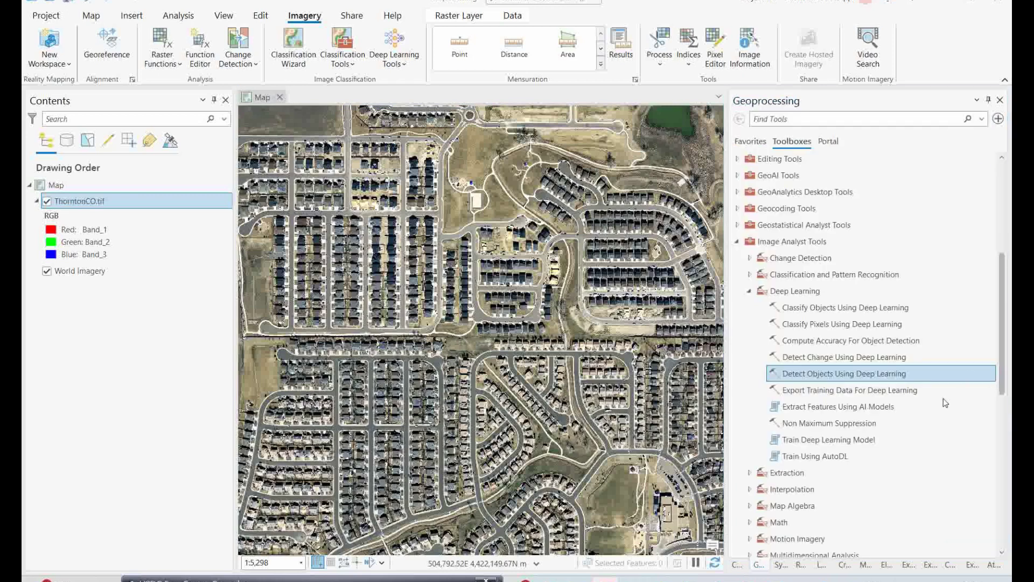
pyautogui.doubleClick(843, 390)
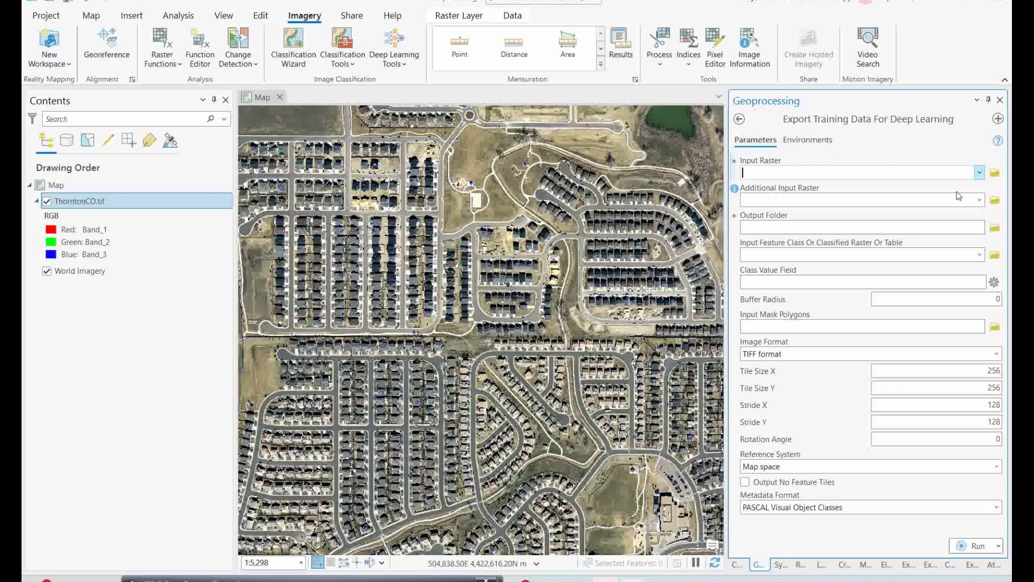
pyautogui.click(979, 172)
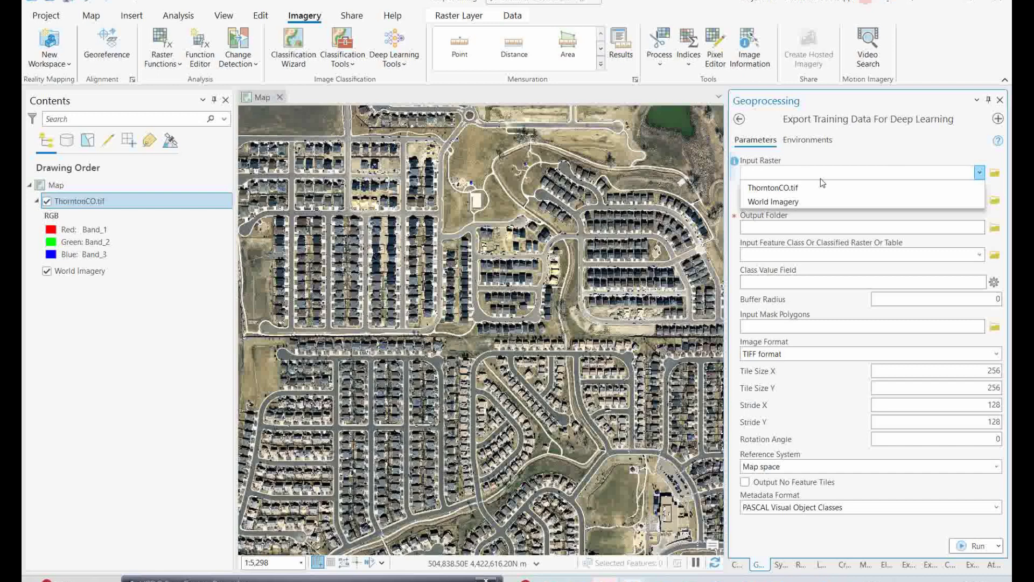
pyautogui.click(776, 189)
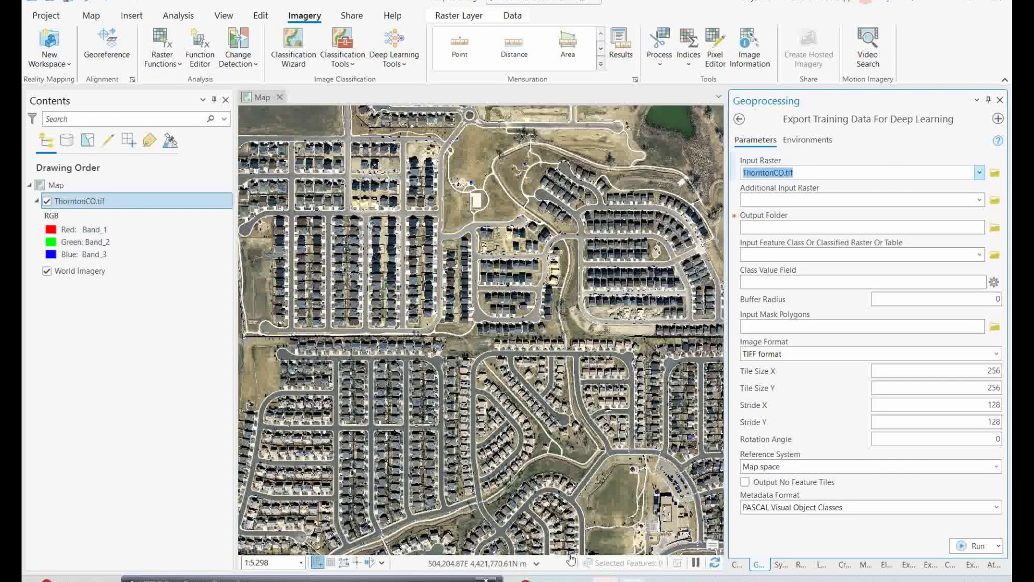
# - Add the buildingFootprints feature class from DeepLearning.gdb to the map and zoom to that layer
pyautogui.click(737, 564)
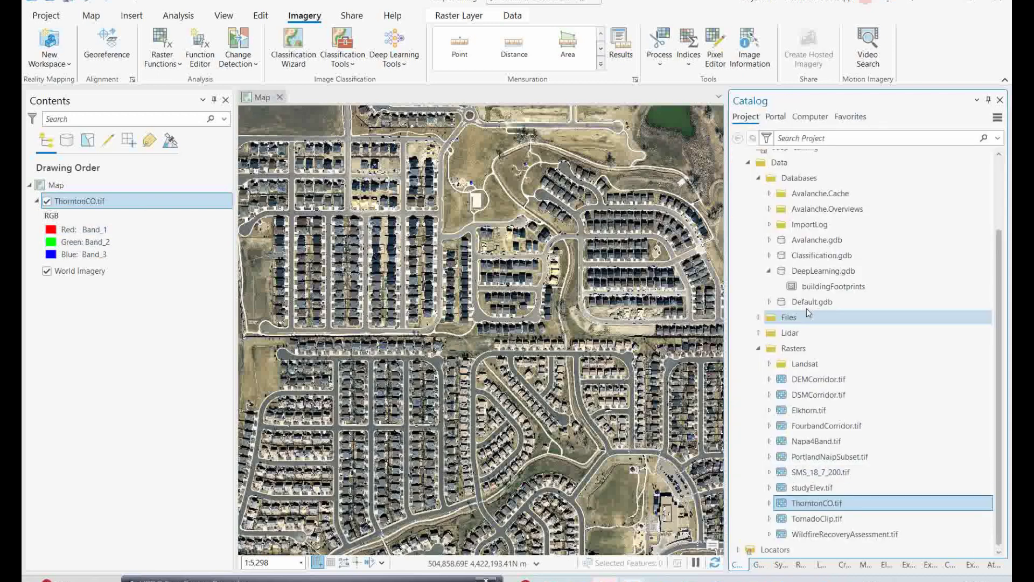
pyautogui.moveTo(806, 291); pyautogui.dragTo(493, 305)
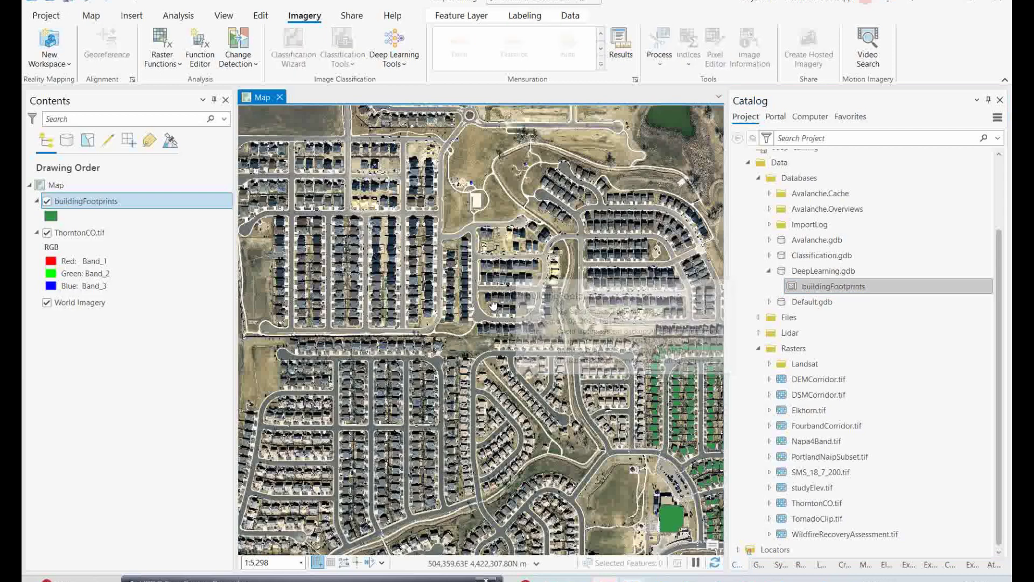
pyautogui.rightClick(69, 205)
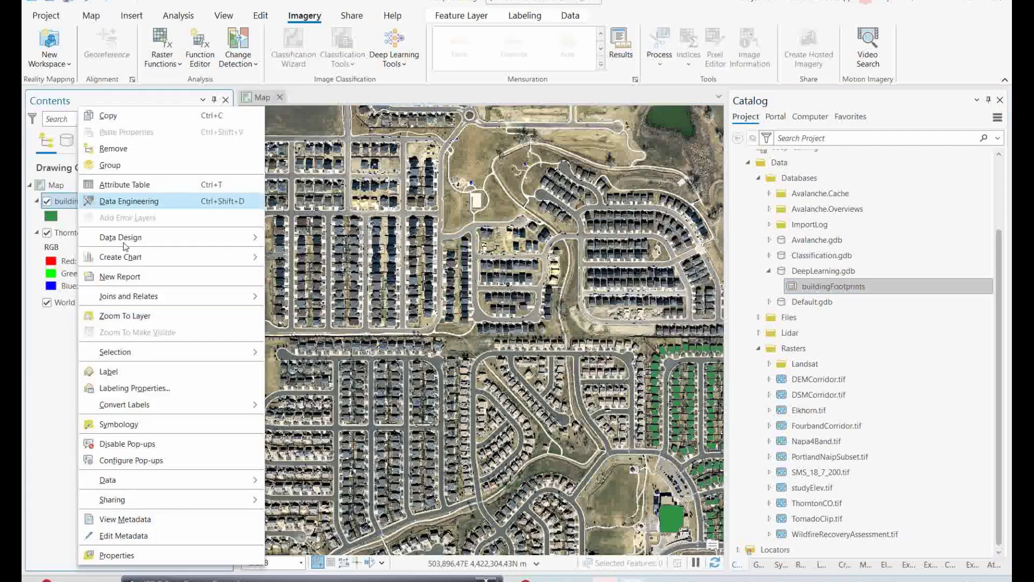
pyautogui.click(124, 316)
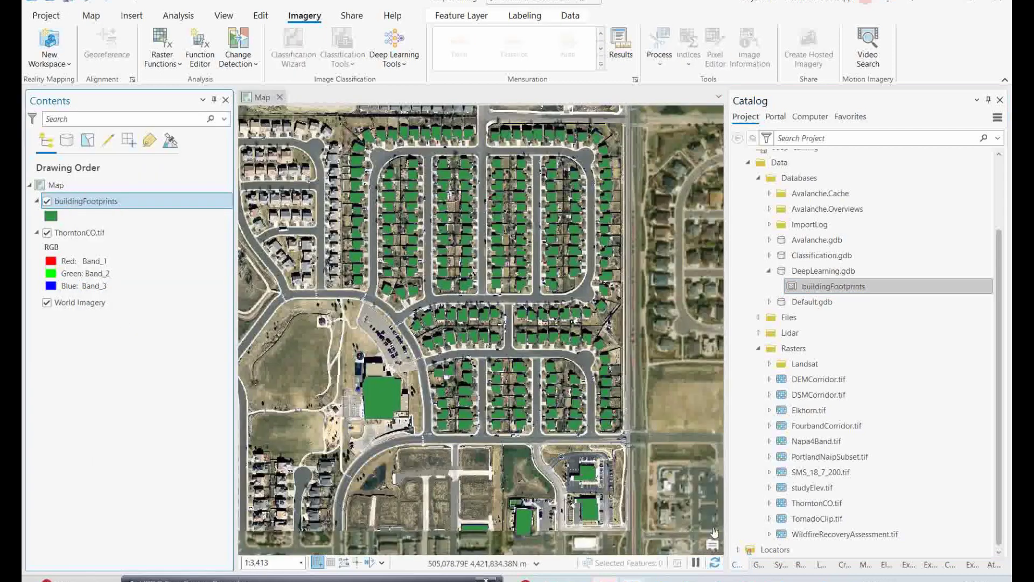
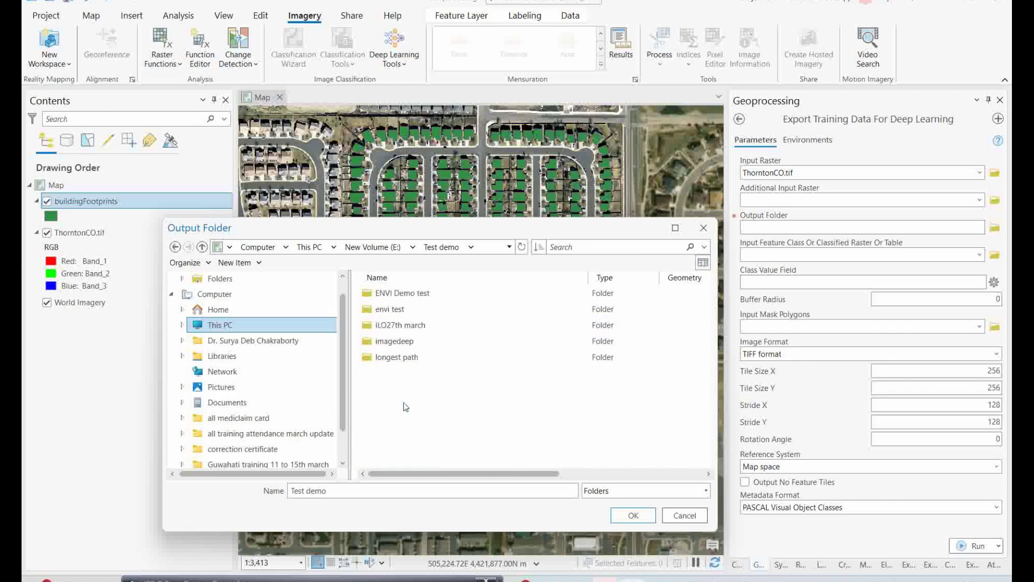
# - Set the training data output folder to envi test inside E:\Test demo
pyautogui.click(389, 311)
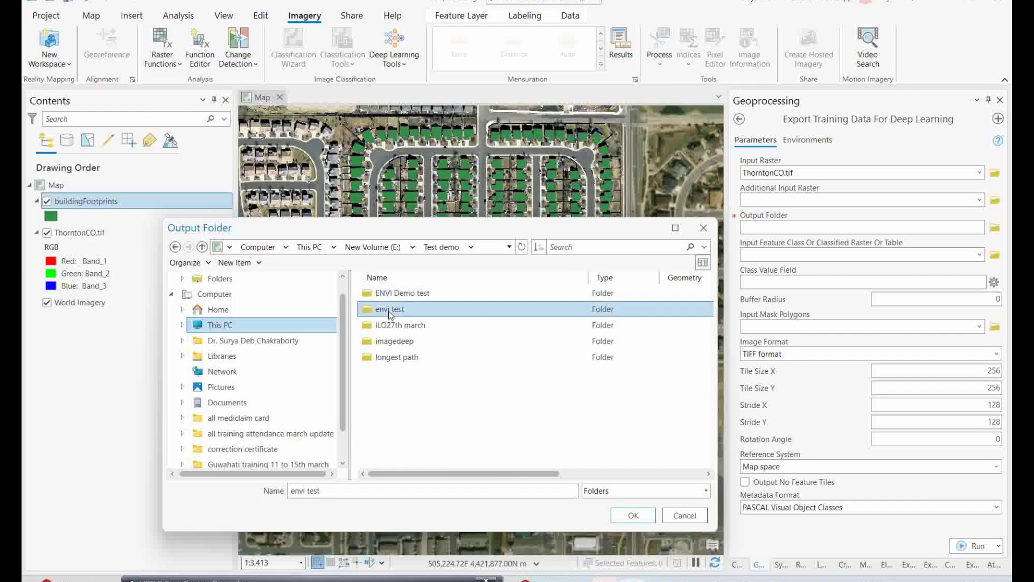
pyautogui.click(633, 516)
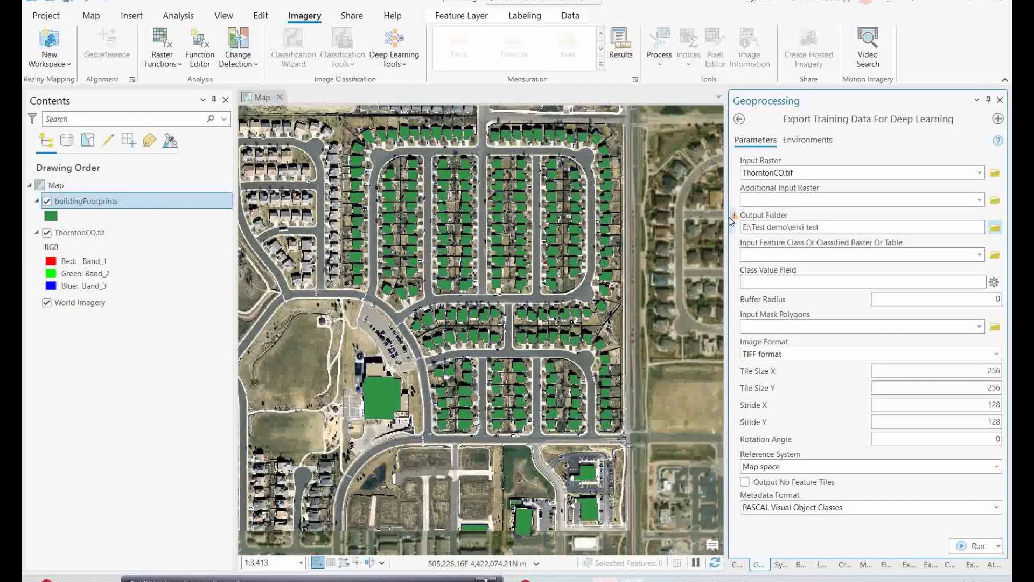
pyautogui.moveTo(743, 219)
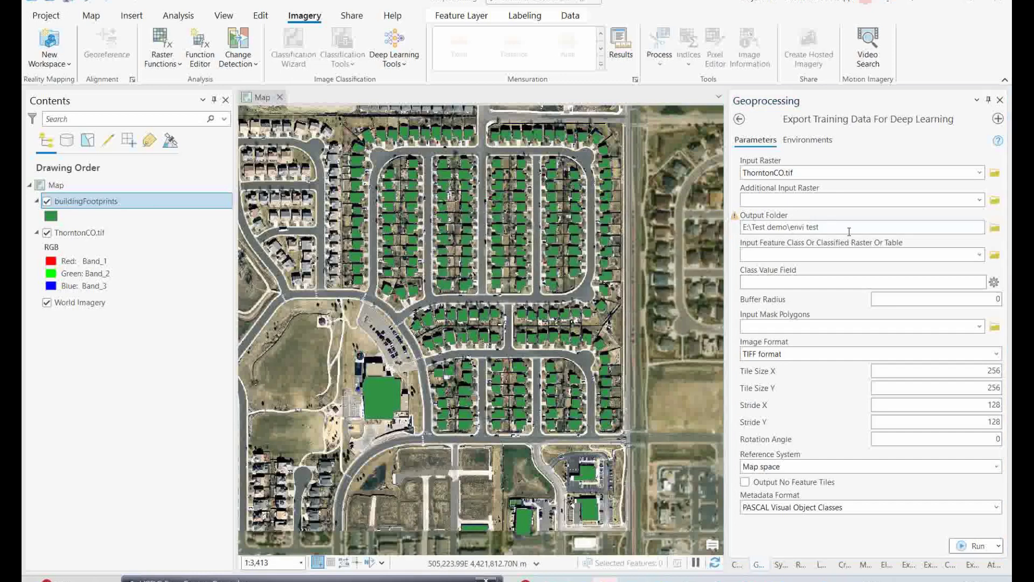
# - Set the training data output folder to the deeplearning folder inside Test demo on the E: drive
pyautogui.click(995, 227)
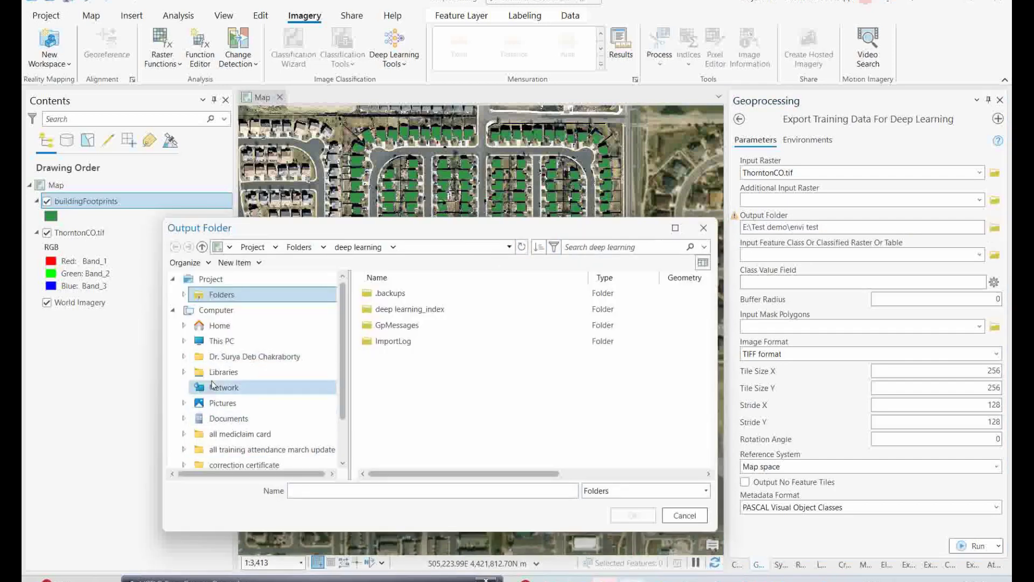
pyautogui.click(222, 341)
pyautogui.doubleClick(401, 325)
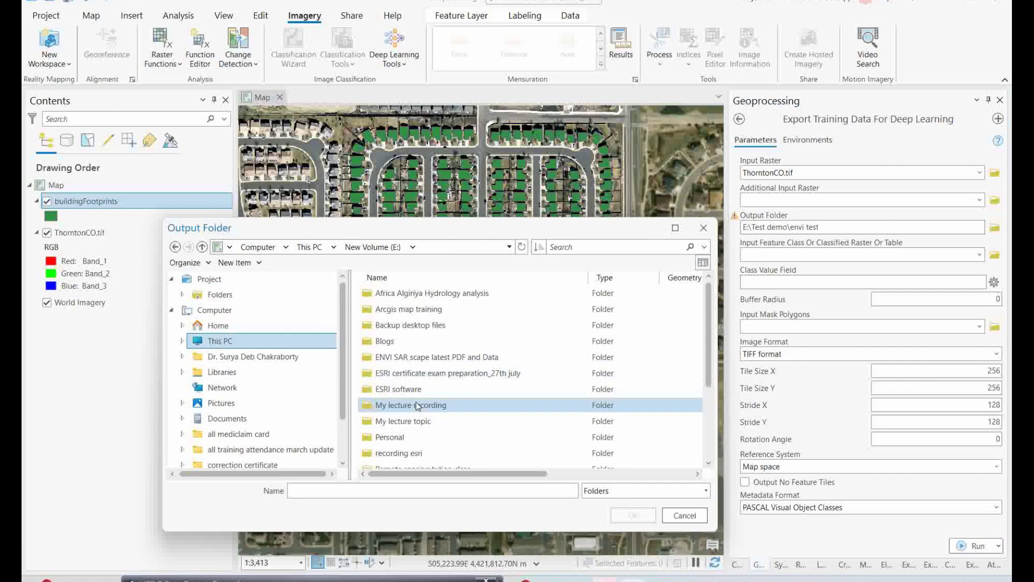
pyautogui.scroll(-5, 415, 420)
pyautogui.doubleClick(405, 408)
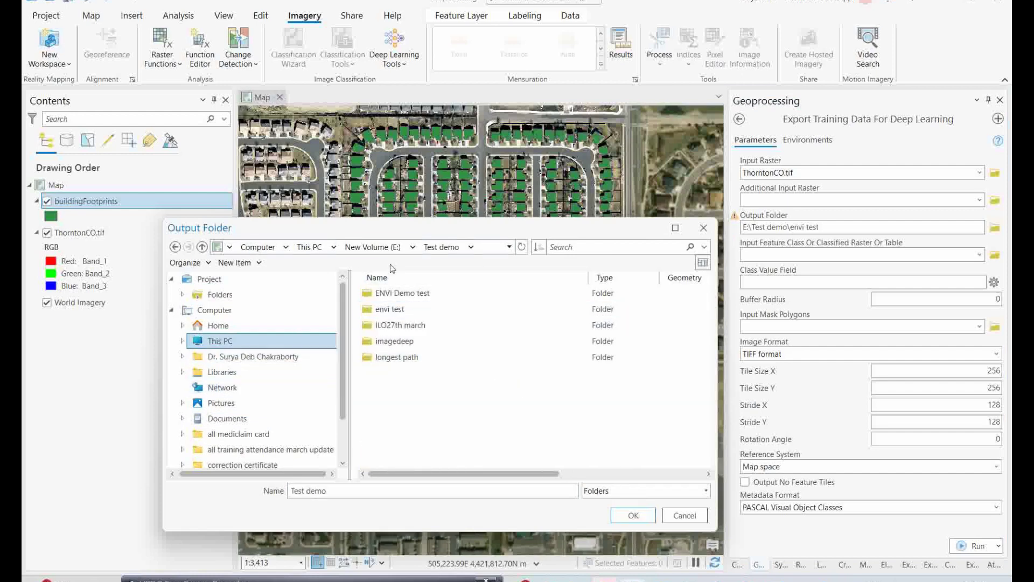
pyautogui.click(373, 246)
pyautogui.scroll(-3, 401, 421)
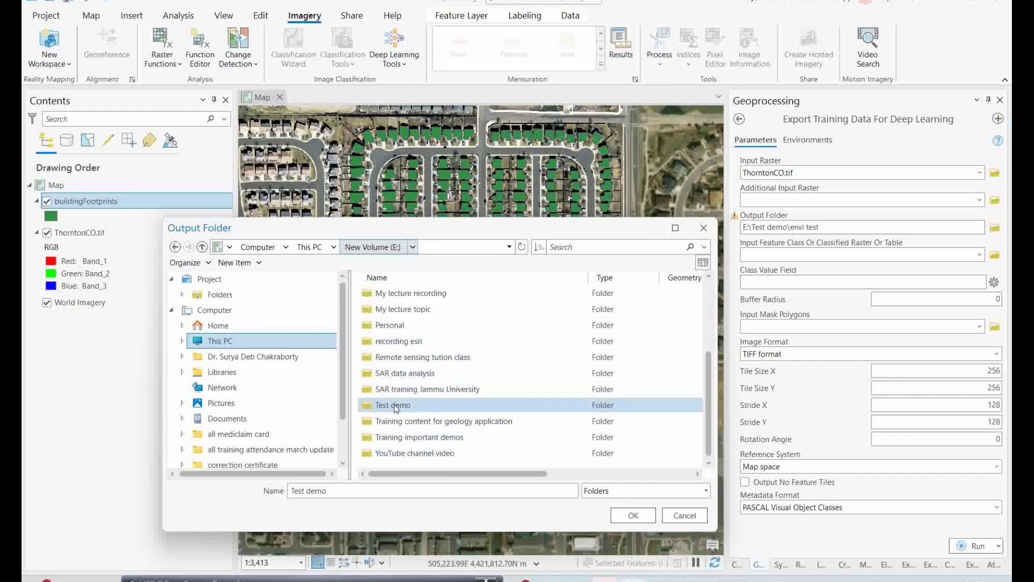
pyautogui.doubleClick(396, 406)
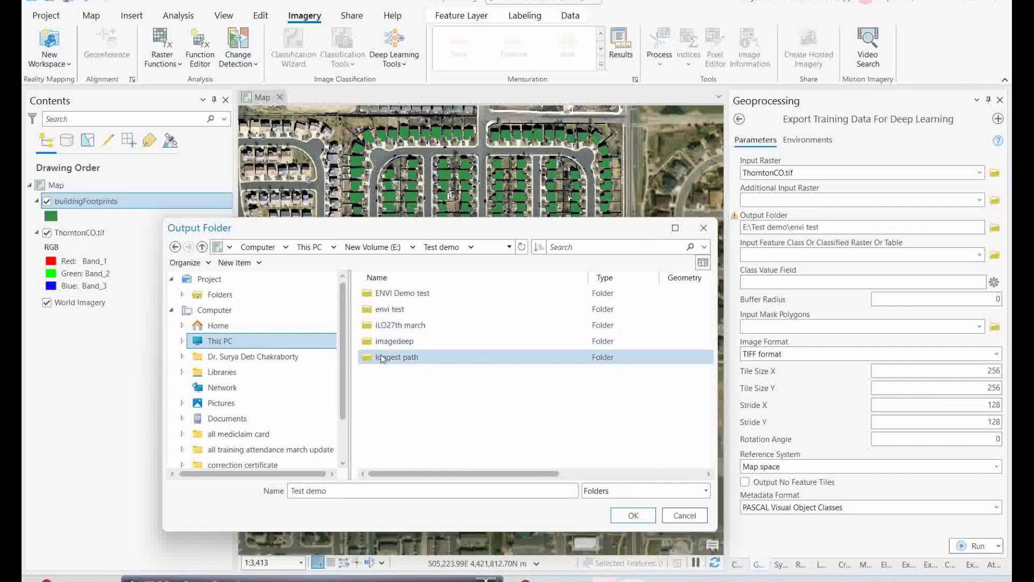
pyautogui.click(522, 247)
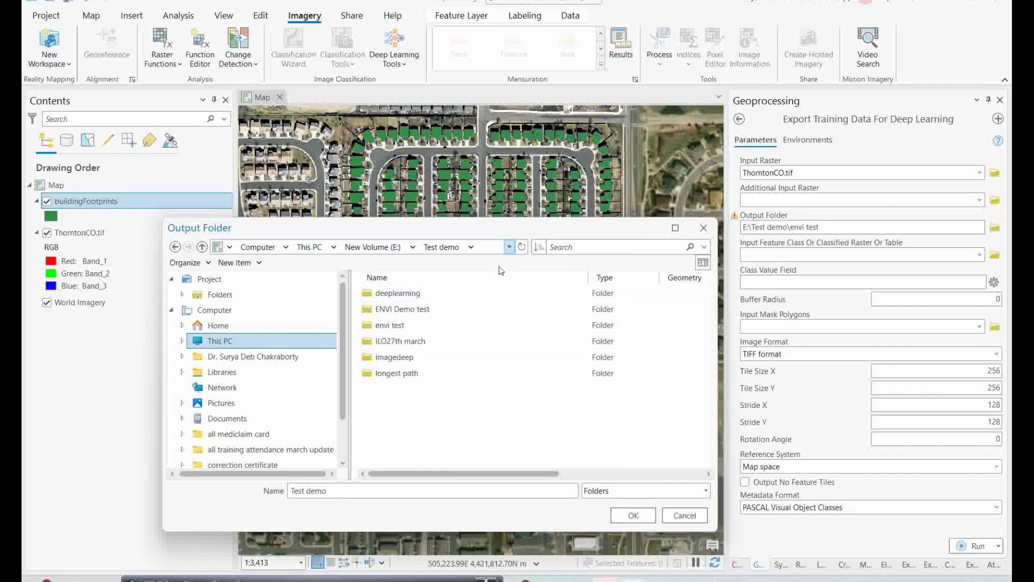
pyautogui.click(376, 295)
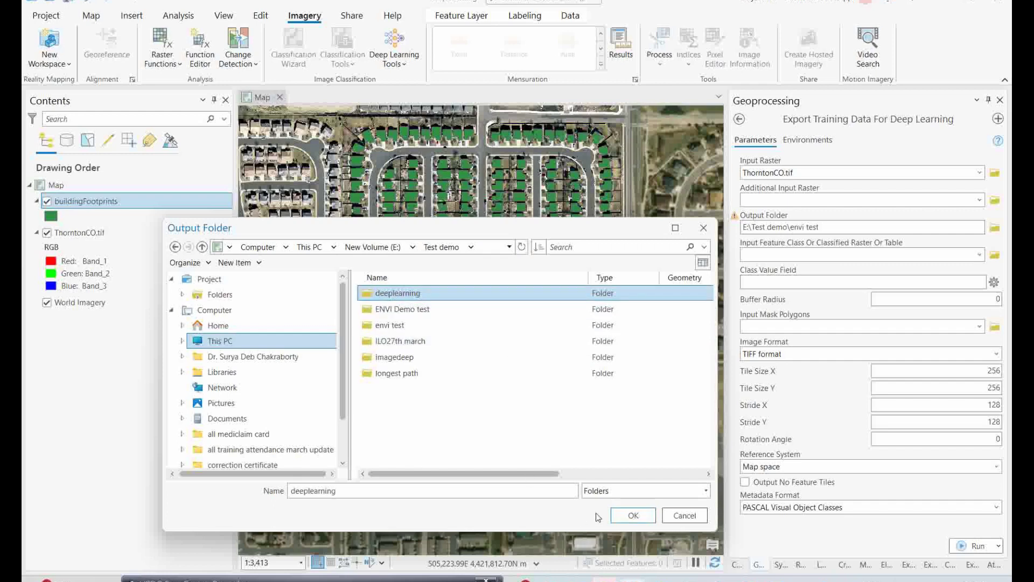
pyautogui.click(635, 515)
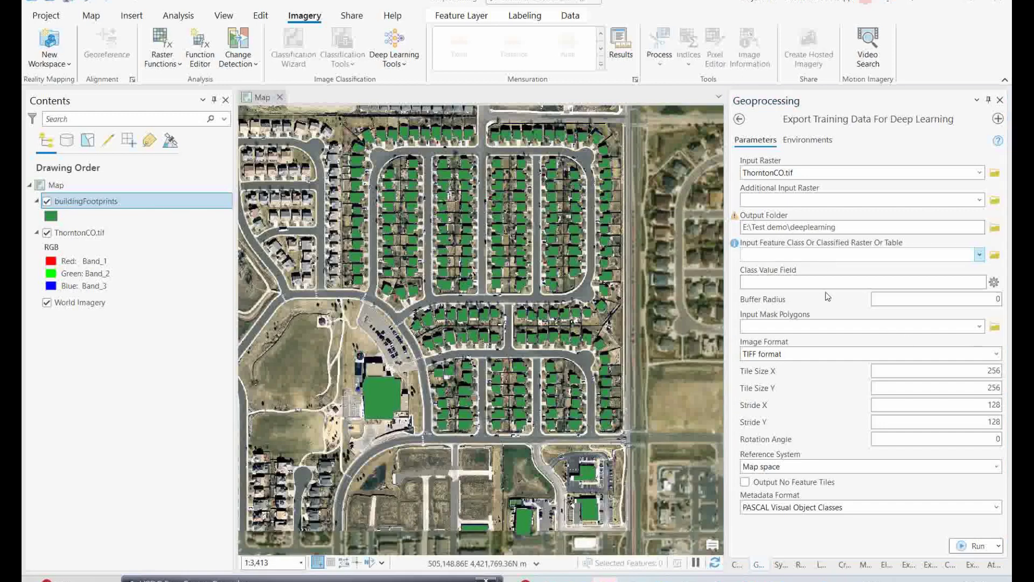
# - Set the export's metadata format to RCNN Masks and its cell size environment to match the ThorntonCO.tif layer
pyautogui.click(997, 508)
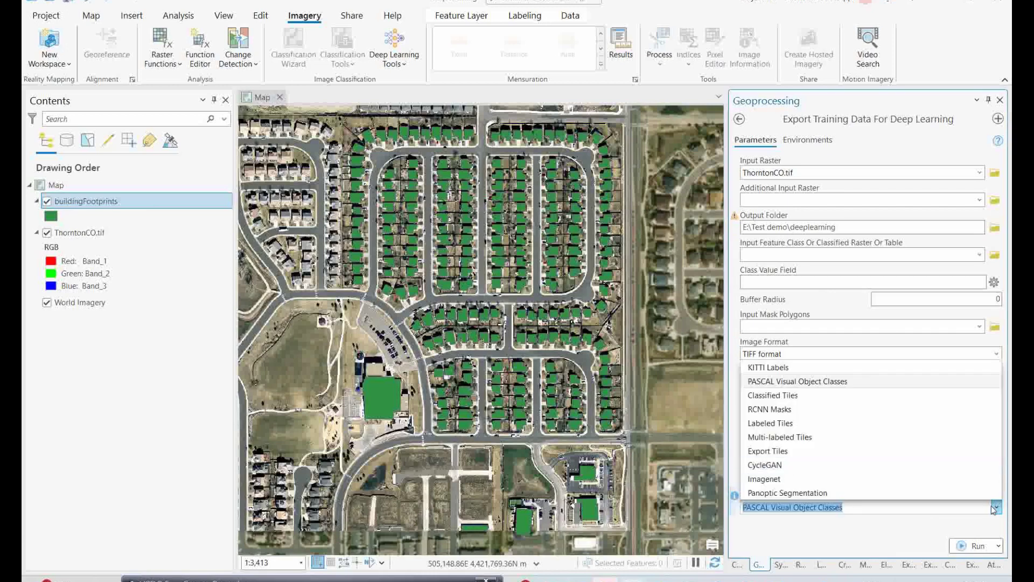
pyautogui.click(767, 409)
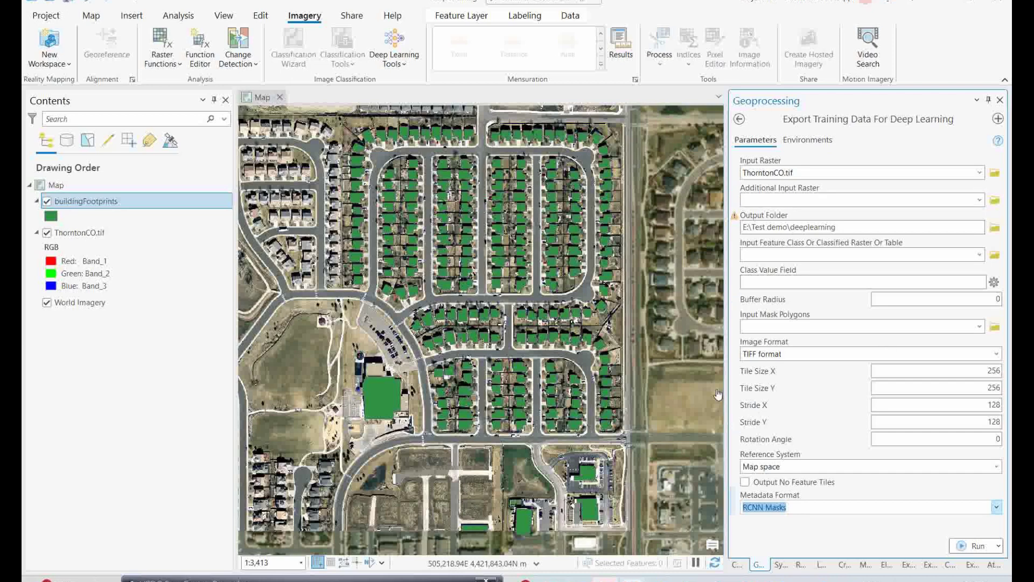
pyautogui.click(819, 141)
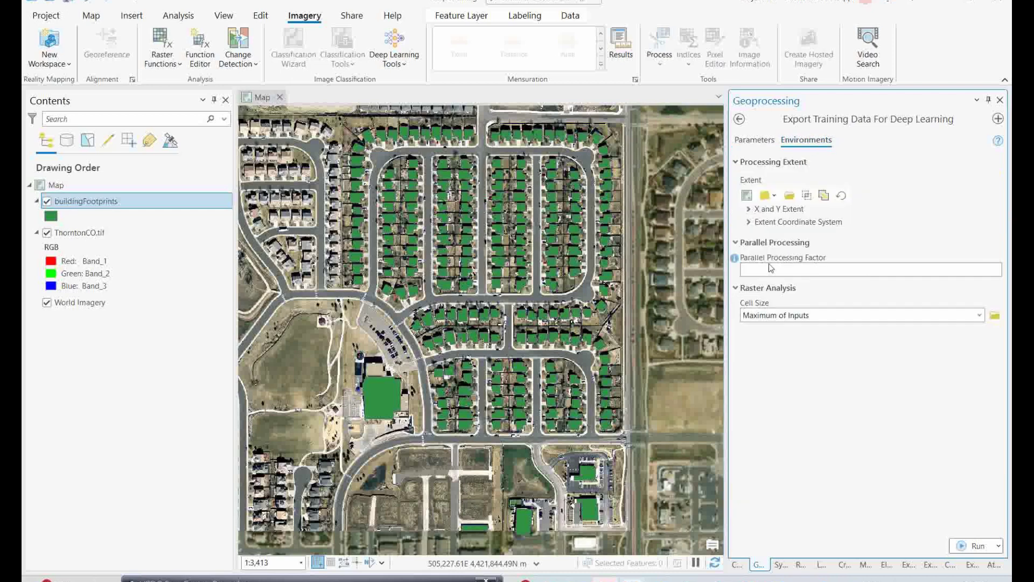
pyautogui.click(980, 316)
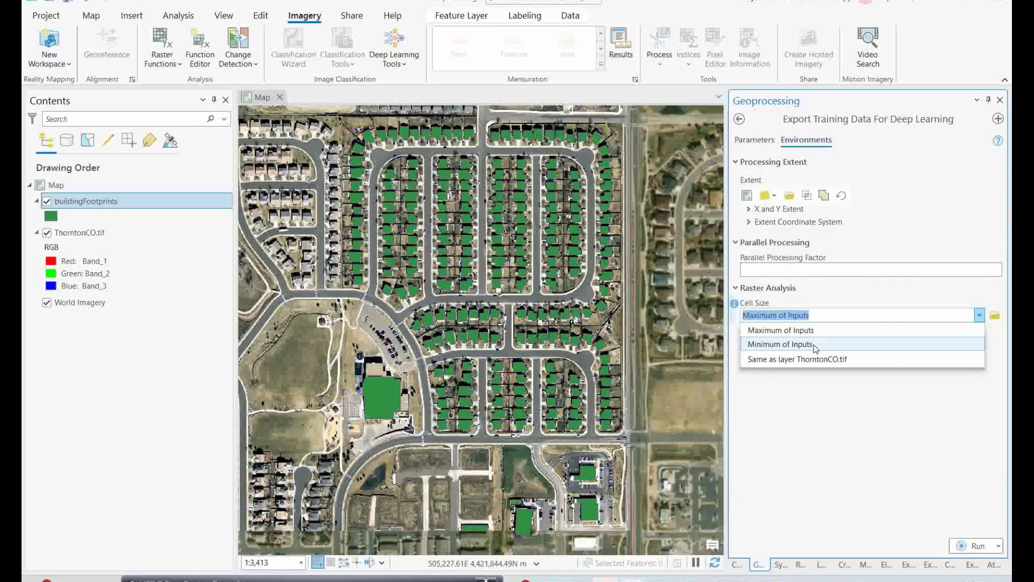
pyautogui.click(794, 361)
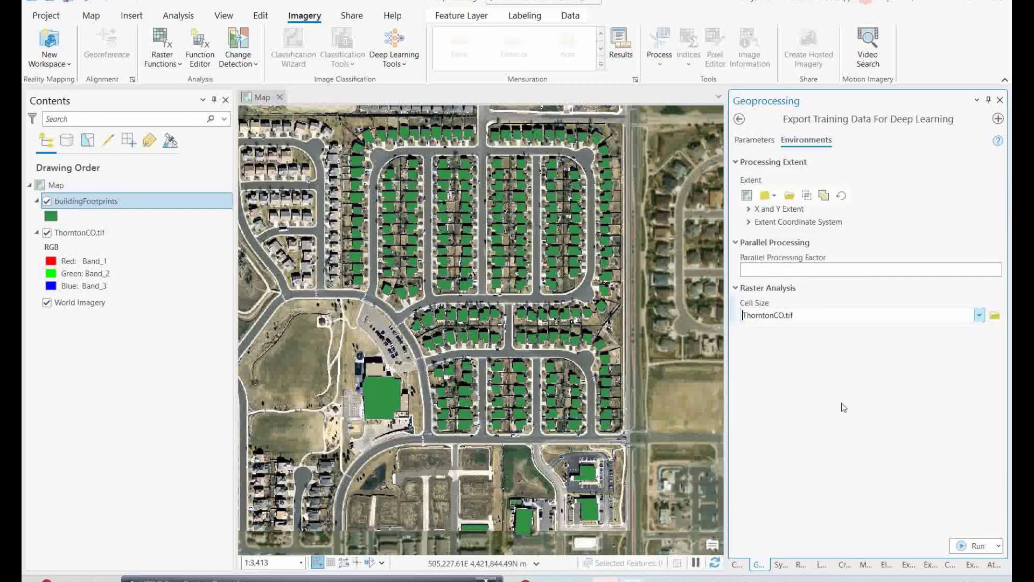
# - Set buildingFootprints as the input feature class and run the training data export
pyautogui.click(754, 140)
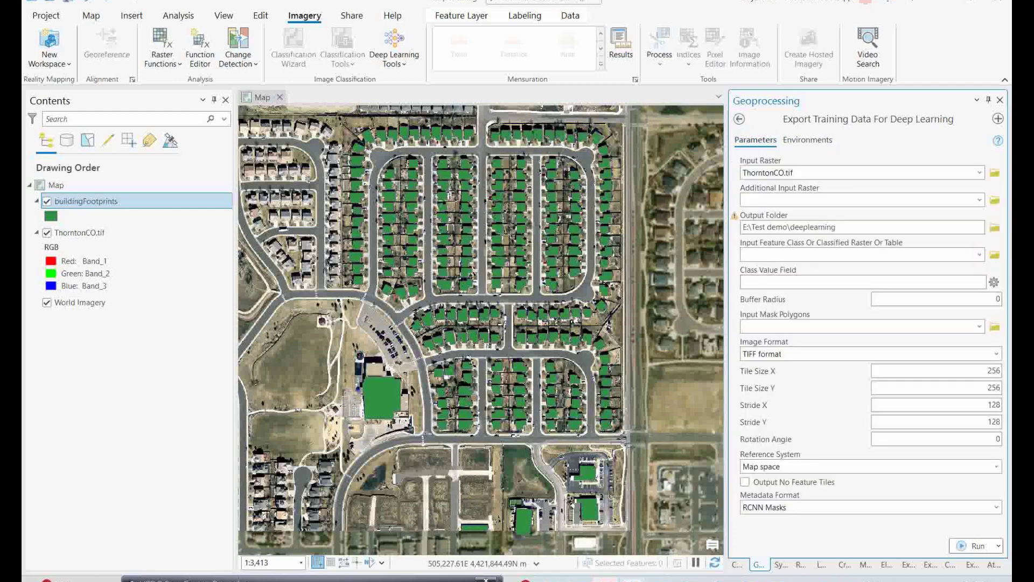
pyautogui.click(980, 254)
pyautogui.click(749, 270)
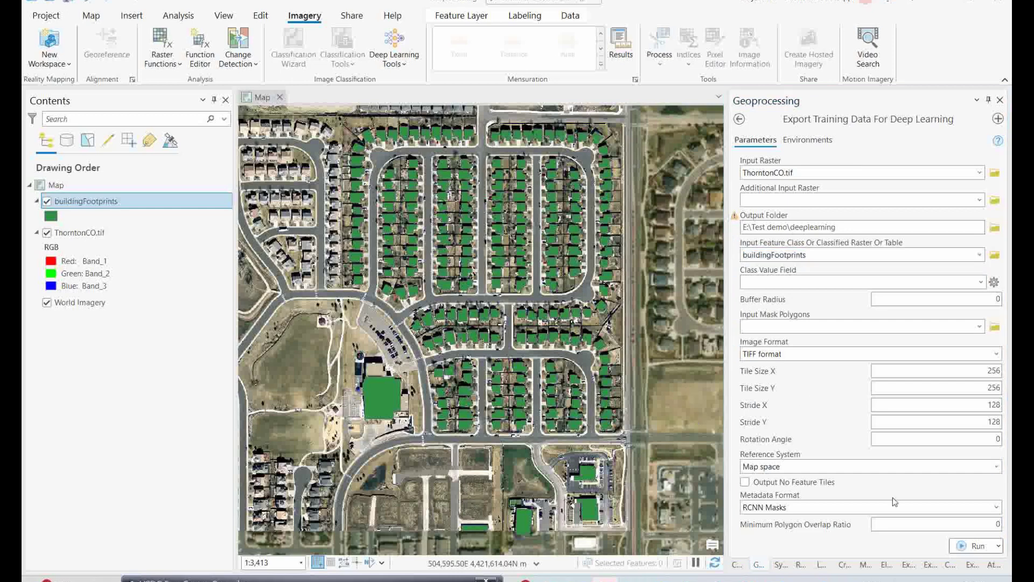
pyautogui.click(963, 546)
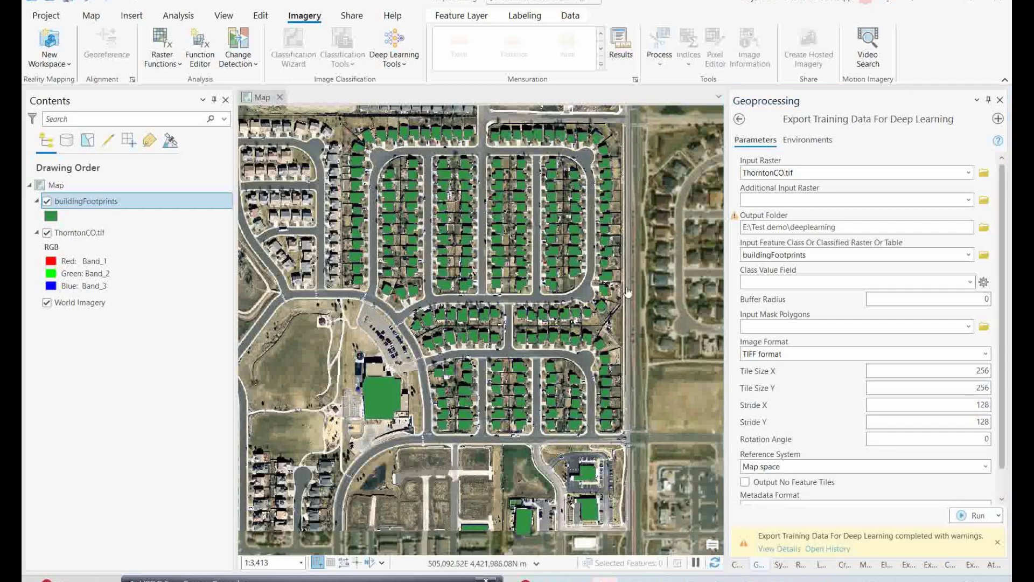
# - Open the Train Deep Learning Model tool and set its input training data to the samplesD folder in E:\Test demo\imagedeep
pyautogui.click(739, 118)
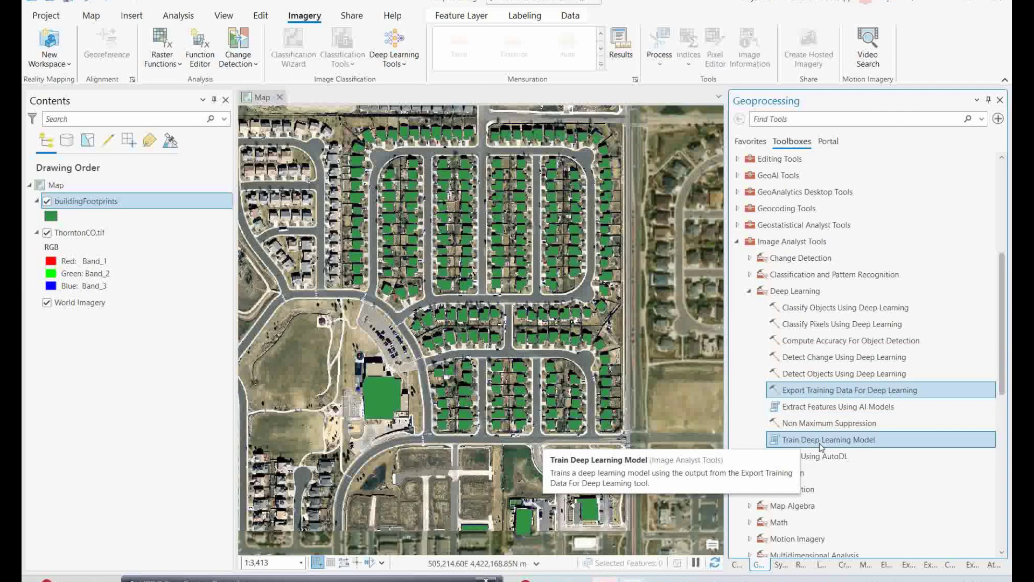
pyautogui.doubleClick(819, 442)
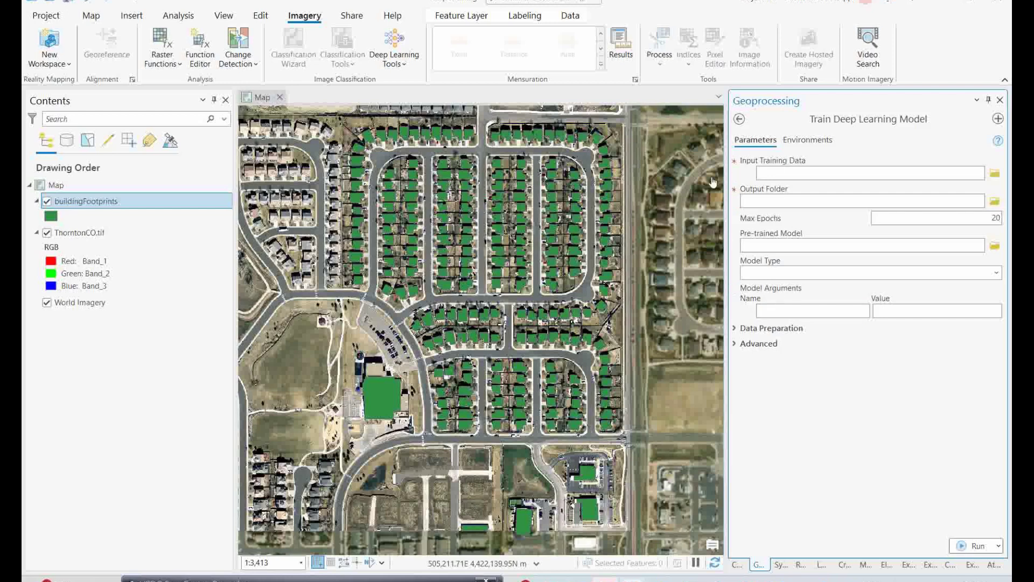
pyautogui.click(994, 172)
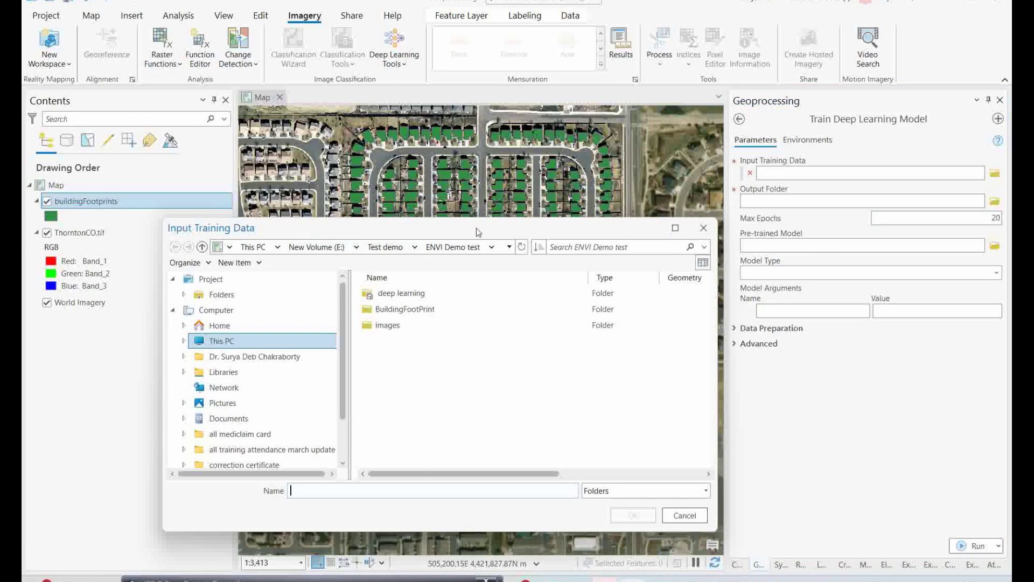
pyautogui.click(222, 341)
pyautogui.doubleClick(405, 326)
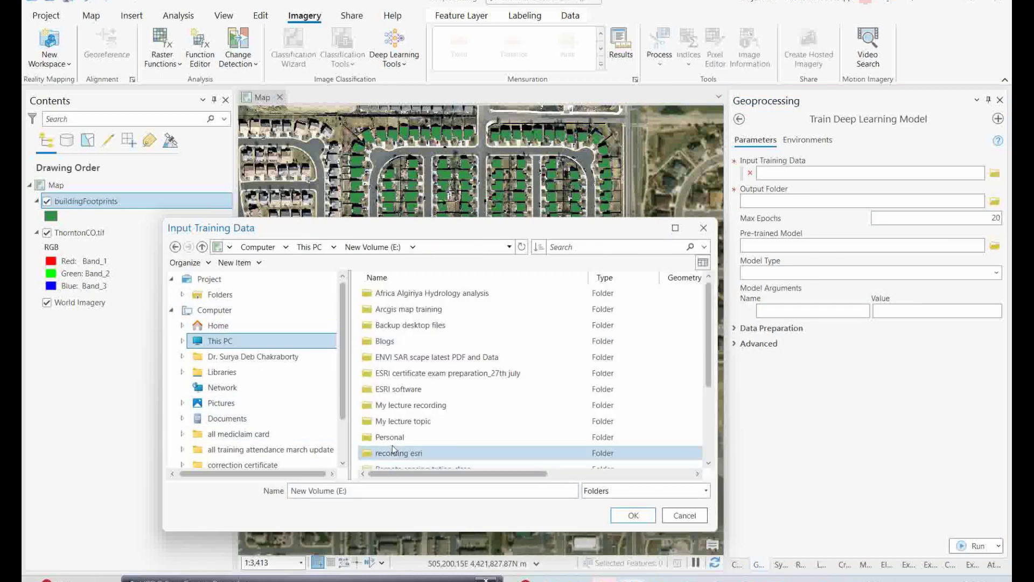
pyautogui.scroll(-3, 393, 445)
pyautogui.doubleClick(414, 401)
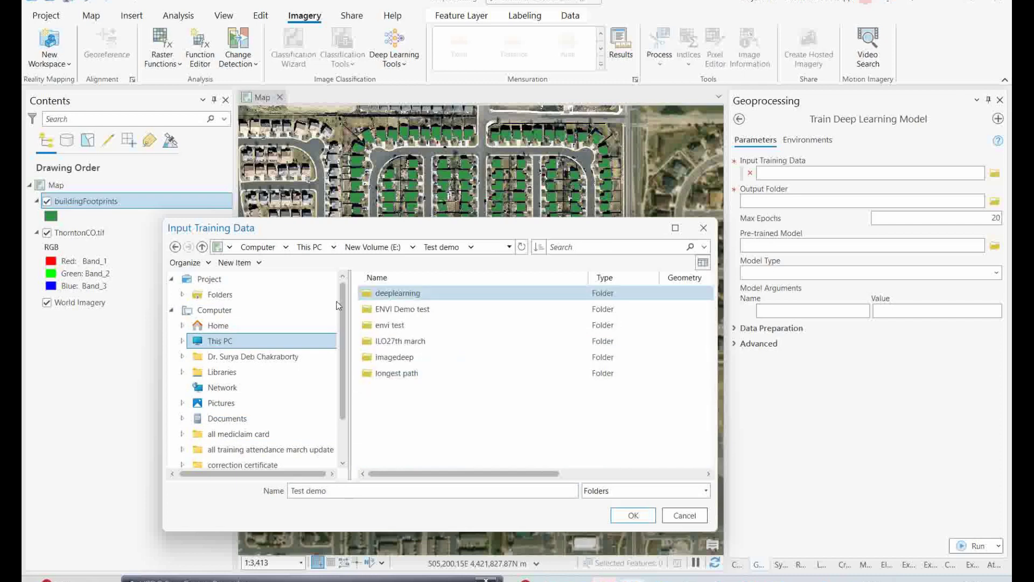
pyautogui.doubleClick(398, 358)
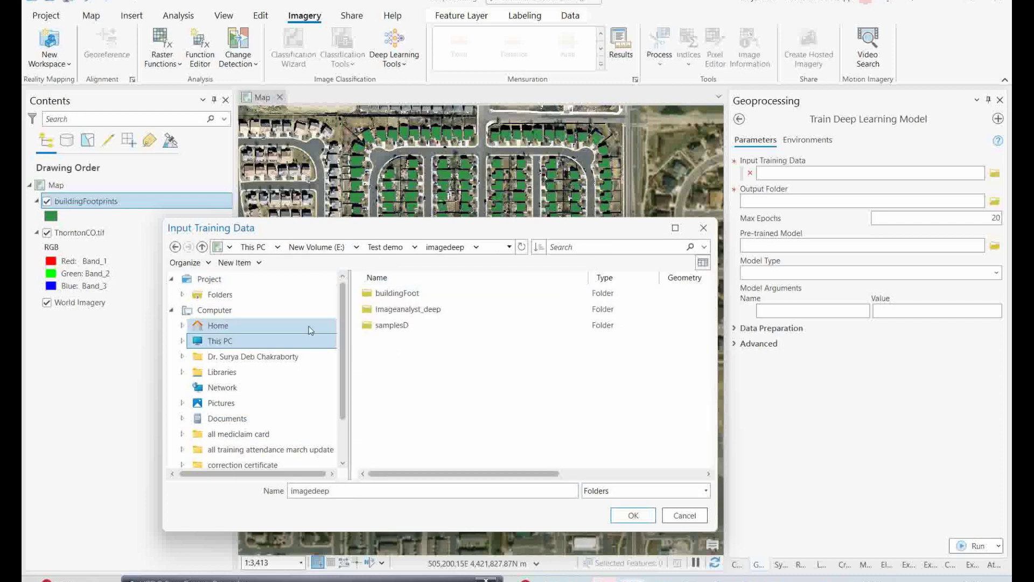
pyautogui.click(385, 328)
pyautogui.click(636, 516)
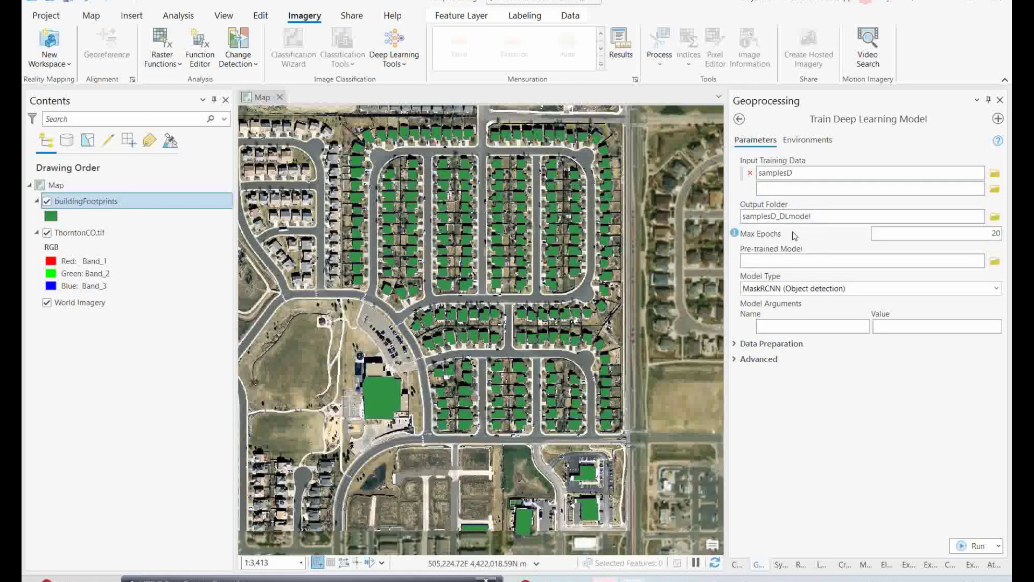
# - Set the maximum epochs to 5 and expand the data preparation and advanced training settings for review
pyautogui.doubleClick(994, 234)
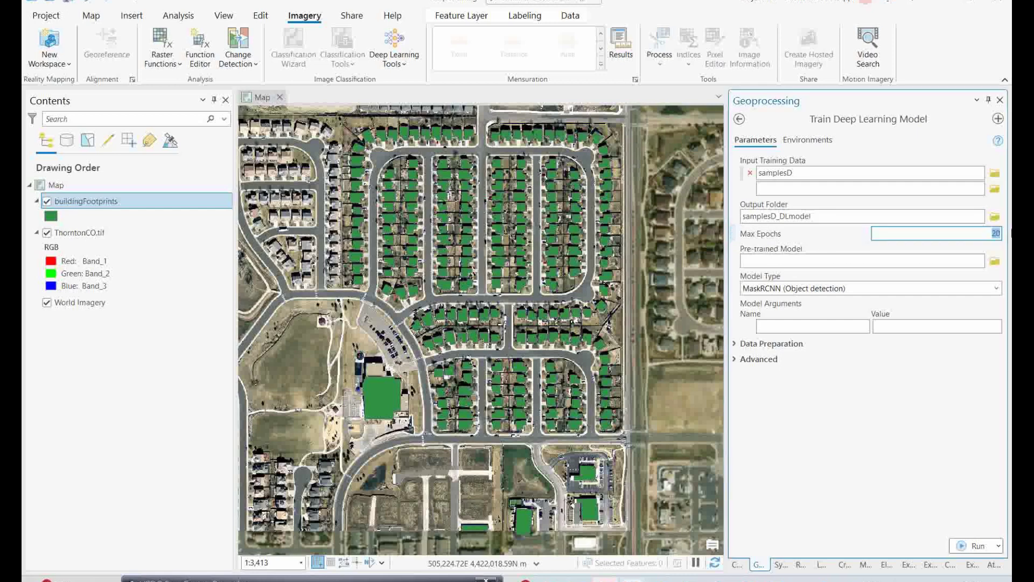
pyautogui.write('5')
pyautogui.click(902, 413)
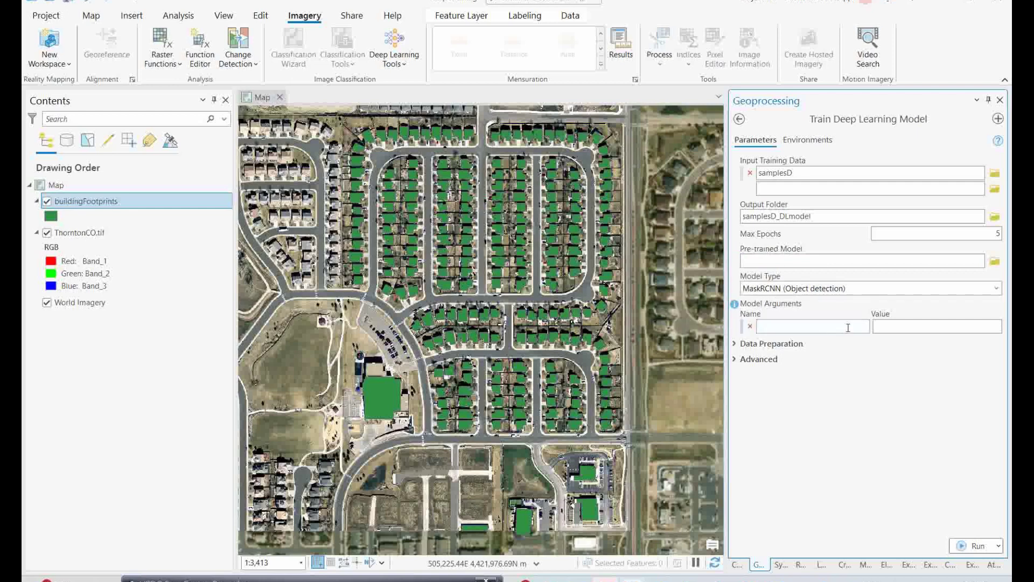
pyautogui.click(755, 346)
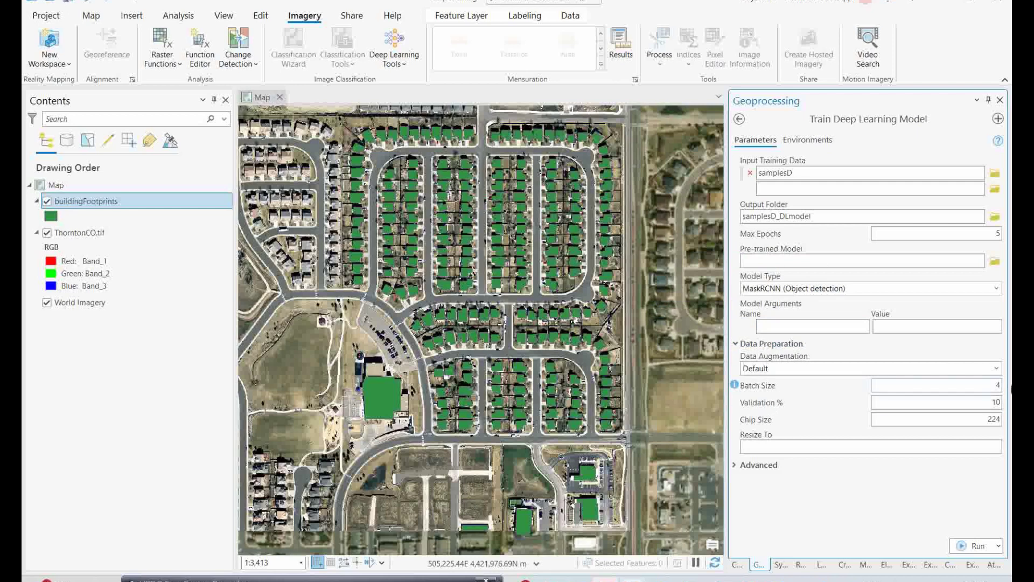
pyautogui.click(760, 467)
pyautogui.scroll(-2, 819, 469)
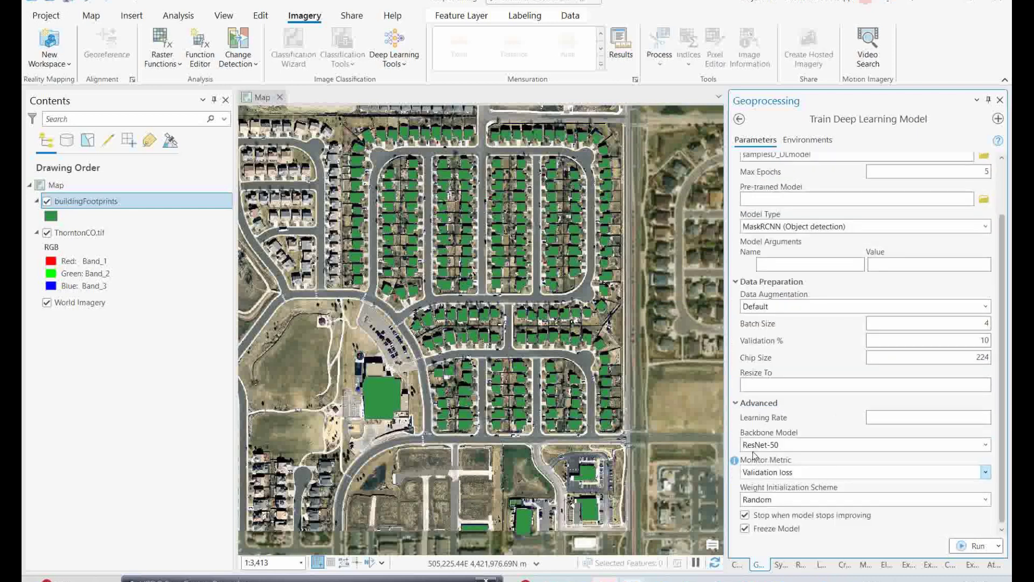
# - Set the processor type environment to GPU and run the model training
pyautogui.click(806, 141)
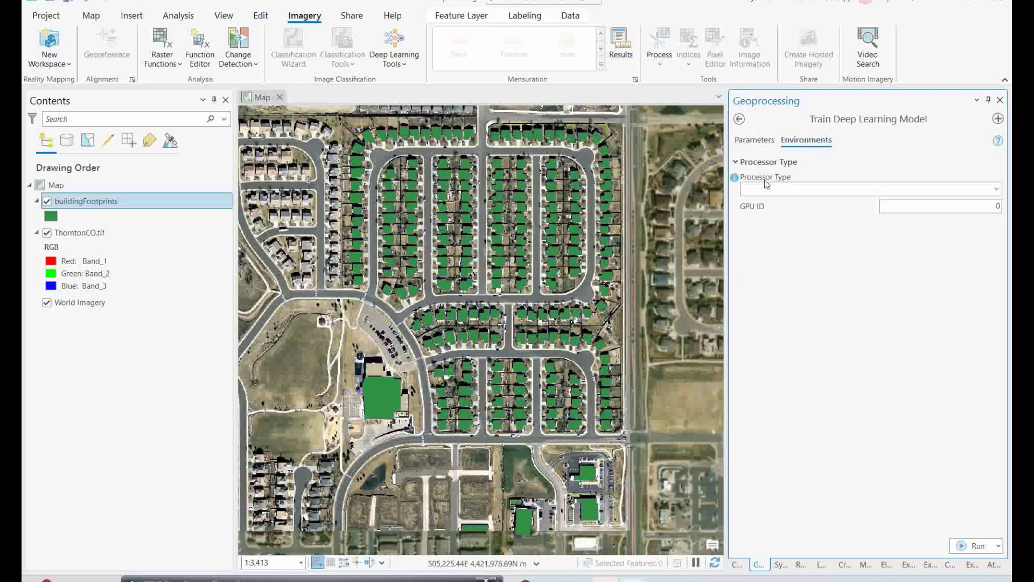
pyautogui.click(996, 188)
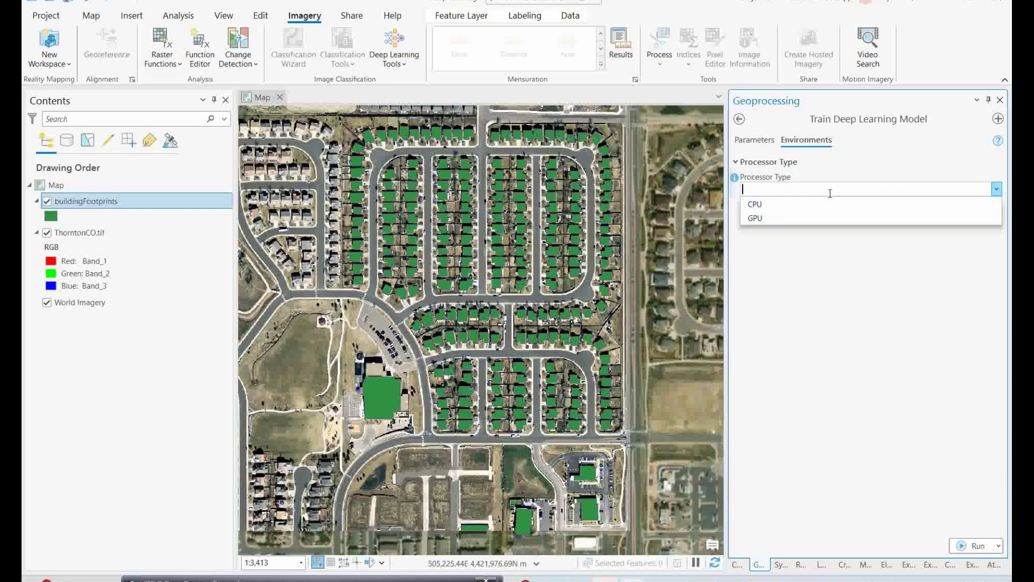
pyautogui.click(762, 220)
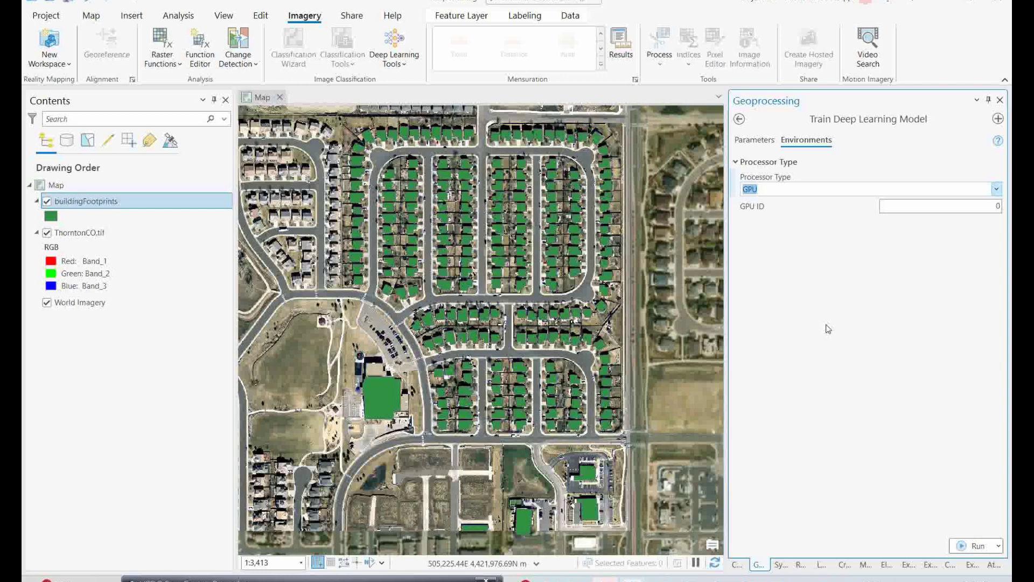
pyautogui.click(962, 547)
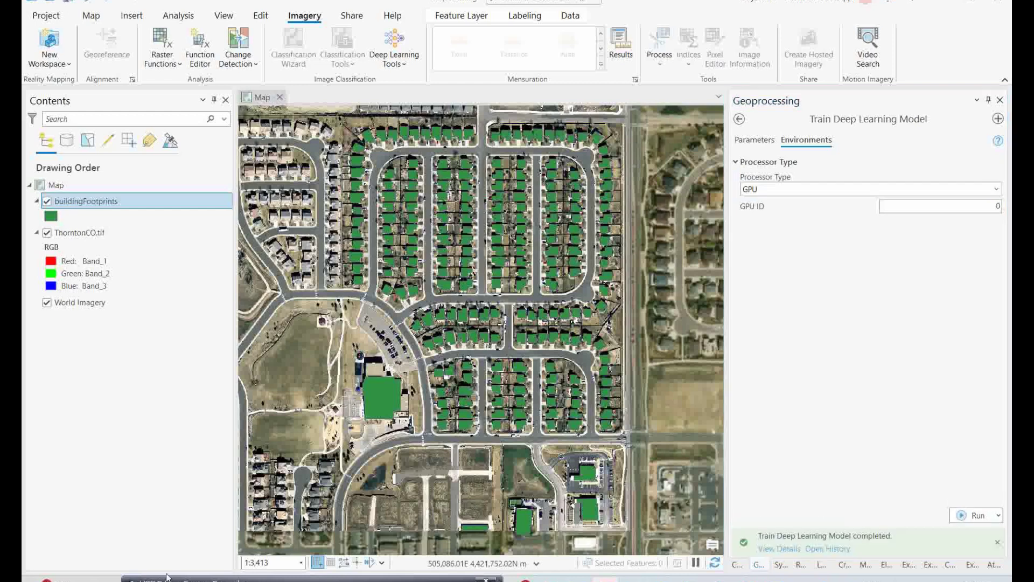
# - Examine the average precision score in the training run's messages, then return to the list of deep learning tools
pyautogui.click(785, 550)
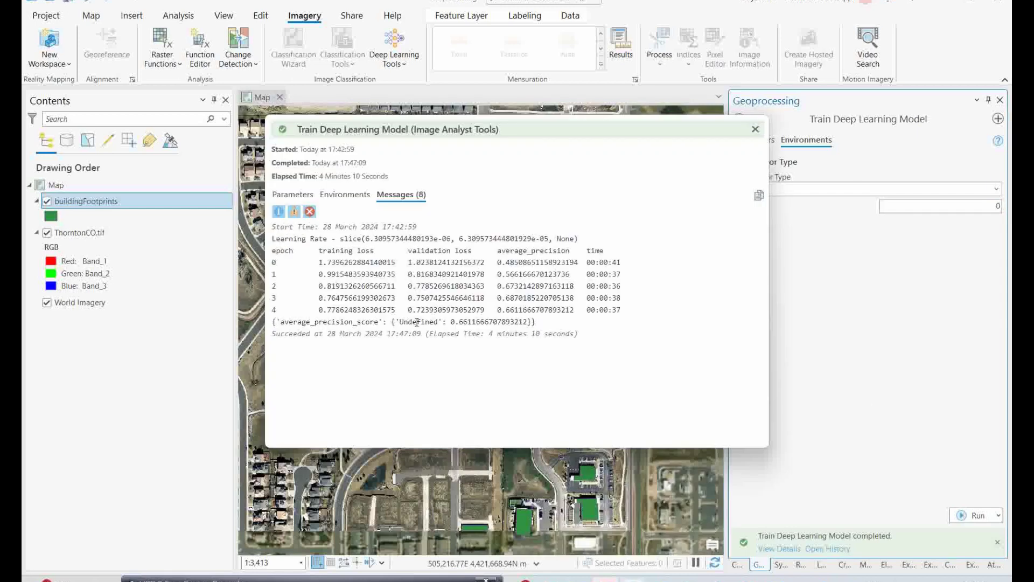
pyautogui.moveTo(324, 321); pyautogui.dragTo(502, 323)
pyautogui.moveTo(568, 127); pyautogui.dragTo(572, 152)
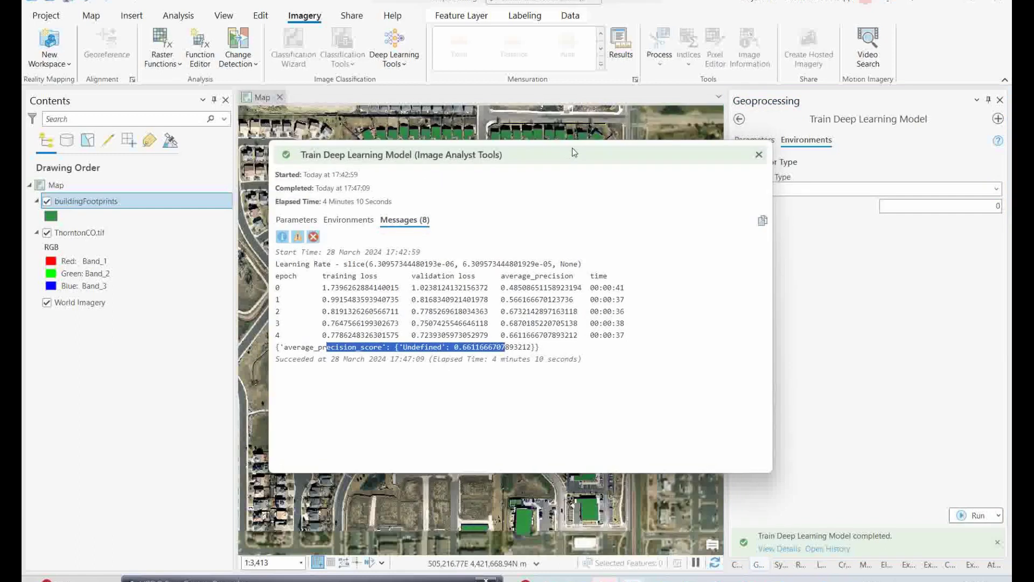
pyautogui.click(759, 156)
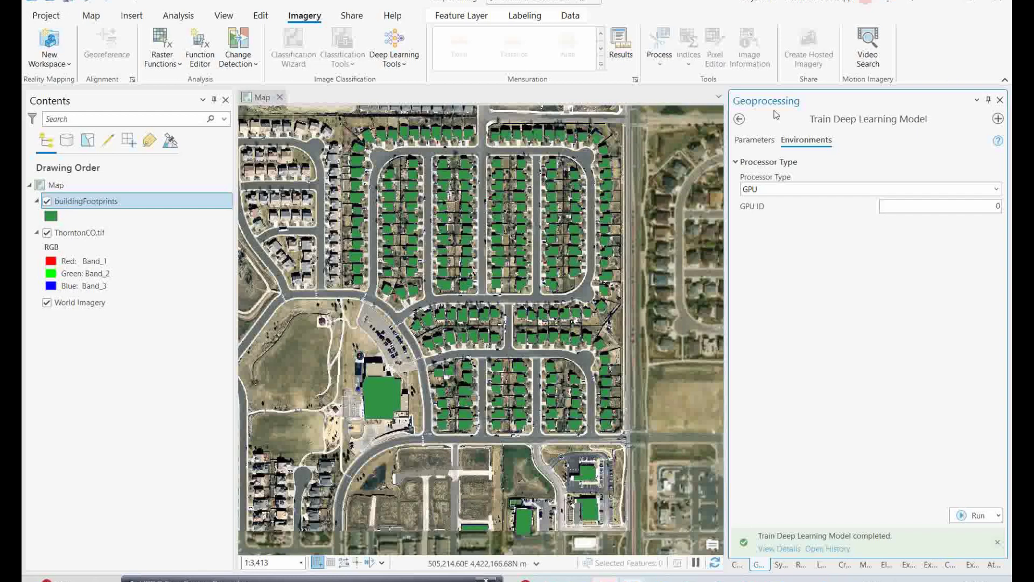
pyautogui.click(740, 121)
pyautogui.click(740, 120)
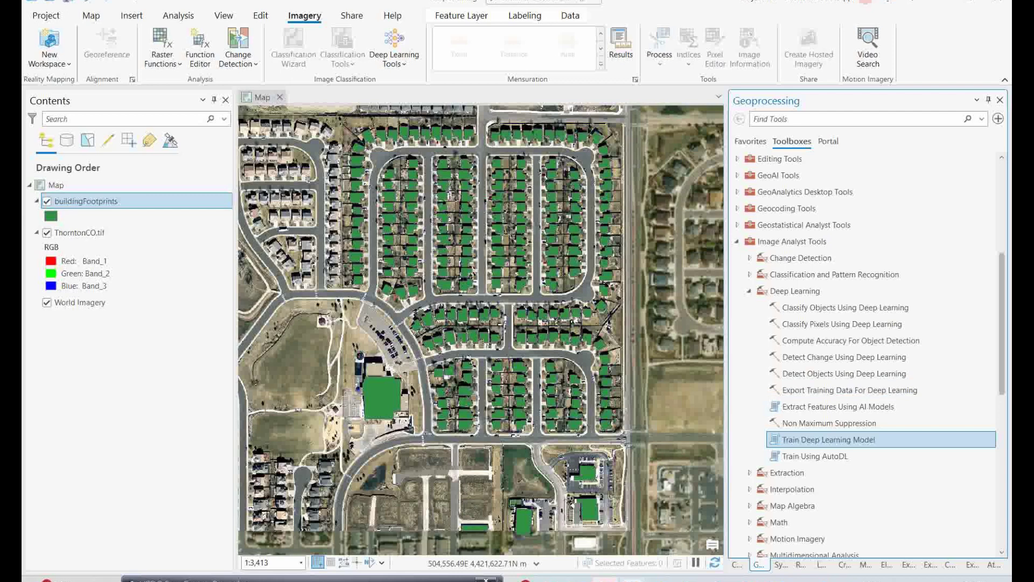
# - Set the map scale to 1:2,500 and frame the residential area west of the building footprints
pyautogui.moveTo(336, 320); pyautogui.dragTo(704, 434)
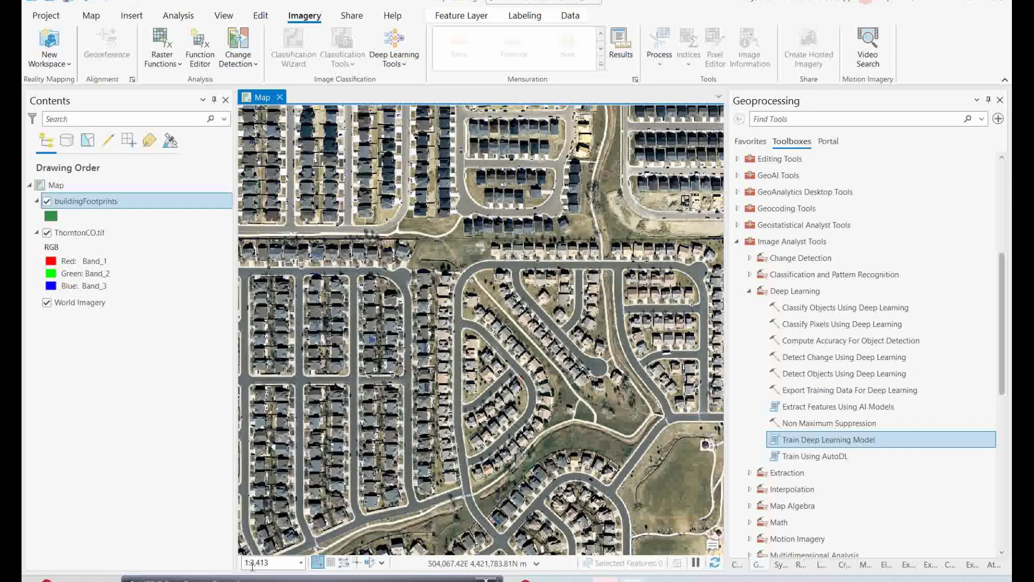
pyautogui.click(301, 563)
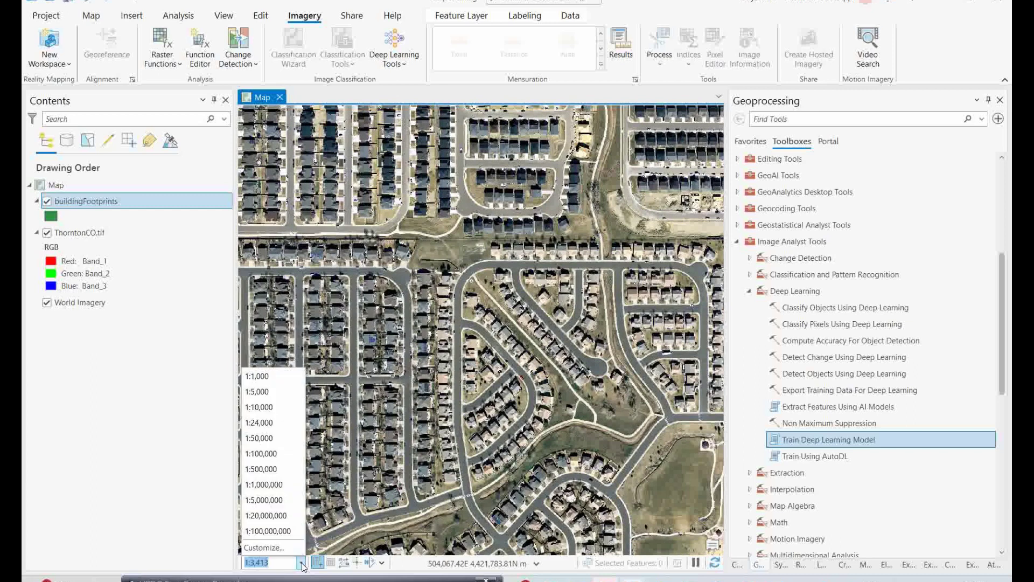
pyautogui.click(266, 392)
pyautogui.click(248, 564)
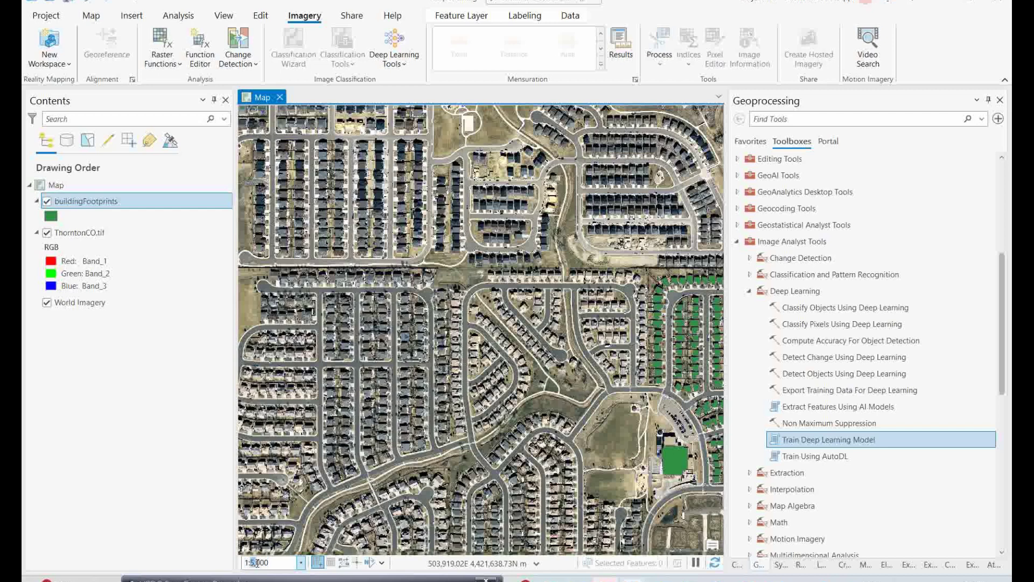
pyautogui.write('1')
pyautogui.press('BackSpace')
pyautogui.write('25')
pyautogui.press('Return')
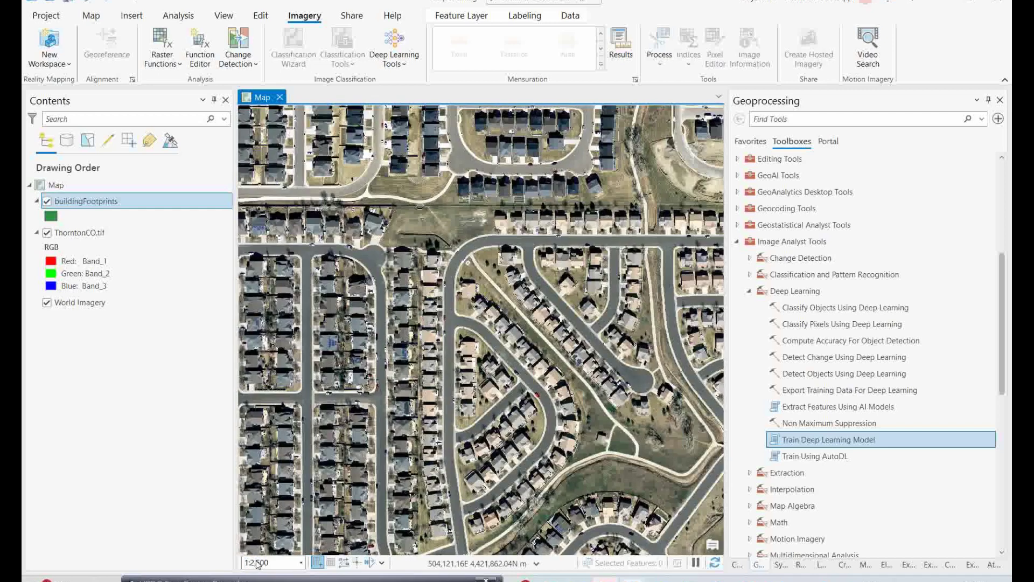
pyautogui.moveTo(588, 430); pyautogui.dragTo(509, 362)
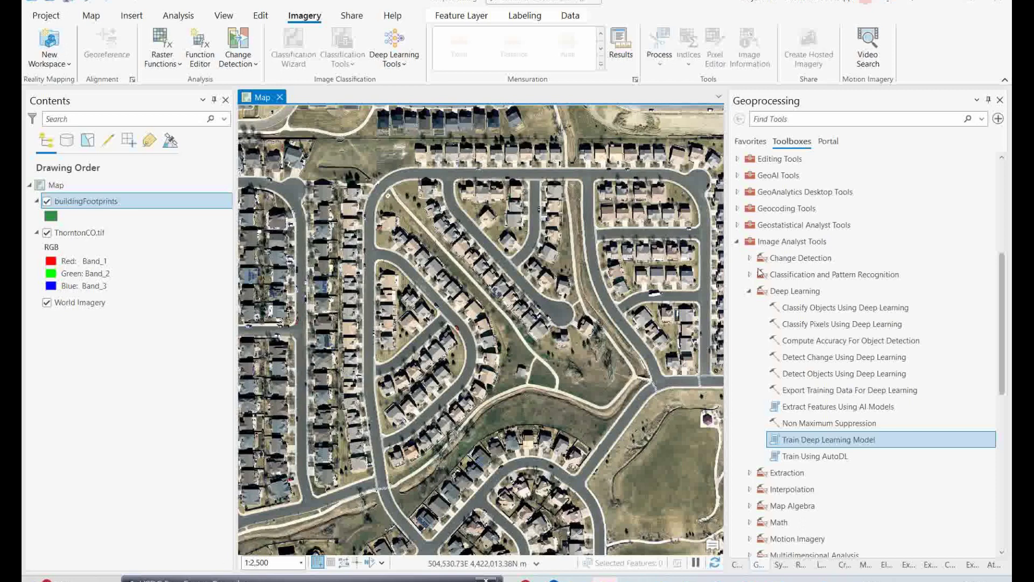
# - Open the Detect Objects Using Deep Learning tool and set ThorntonCO.tif as its input raster
pyautogui.click(821, 376)
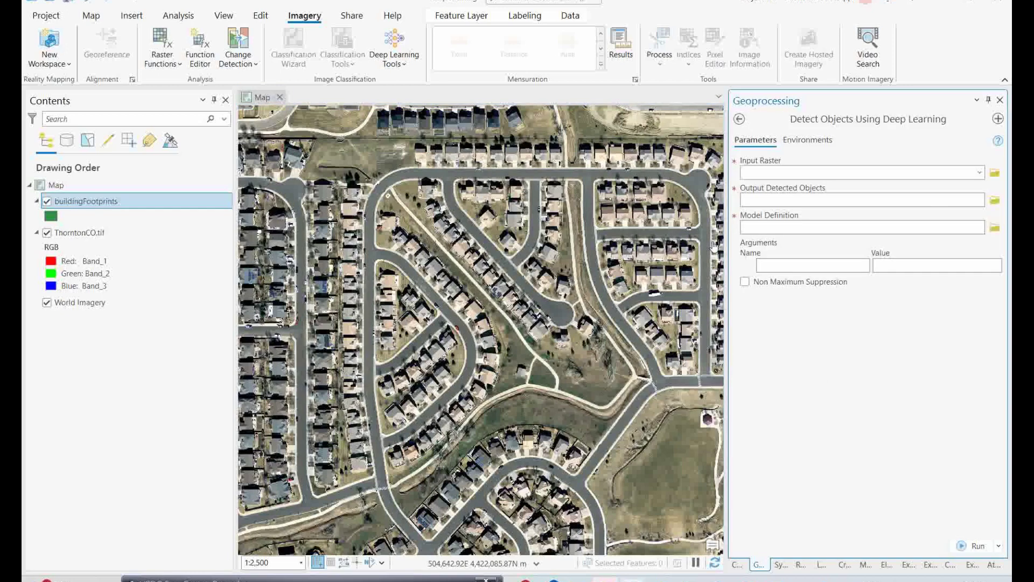
pyautogui.click(979, 173)
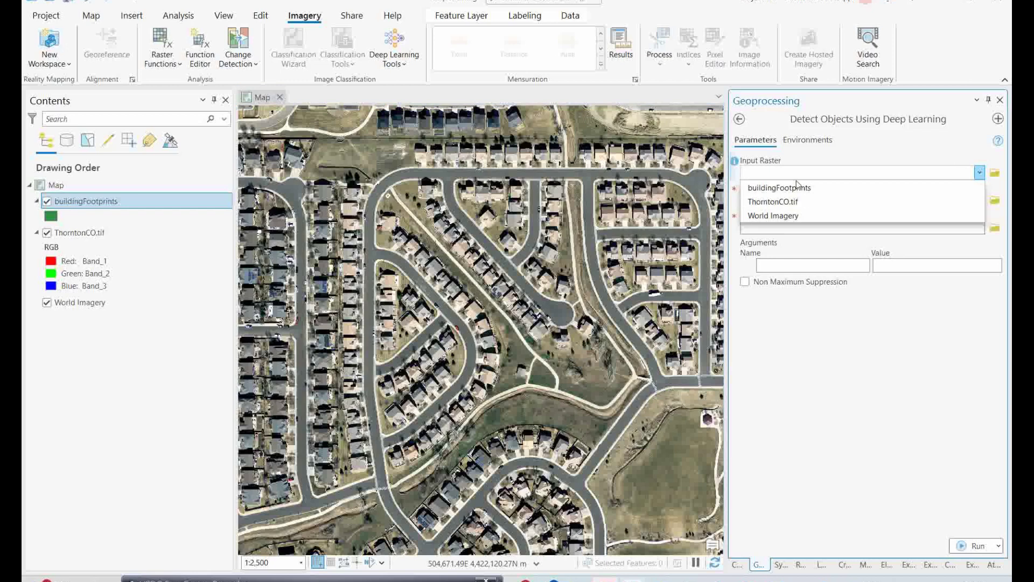
pyautogui.click(778, 202)
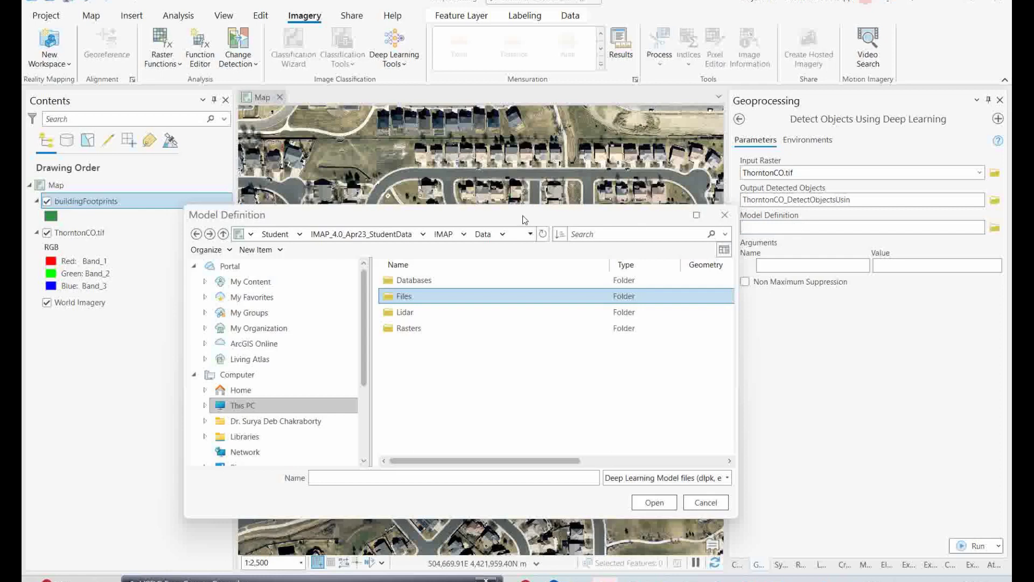
# - Load usa_building_footprints.dlpk from the student data's Files folder as the model definition
pyautogui.moveTo(524, 219); pyautogui.dragTo(508, 206)
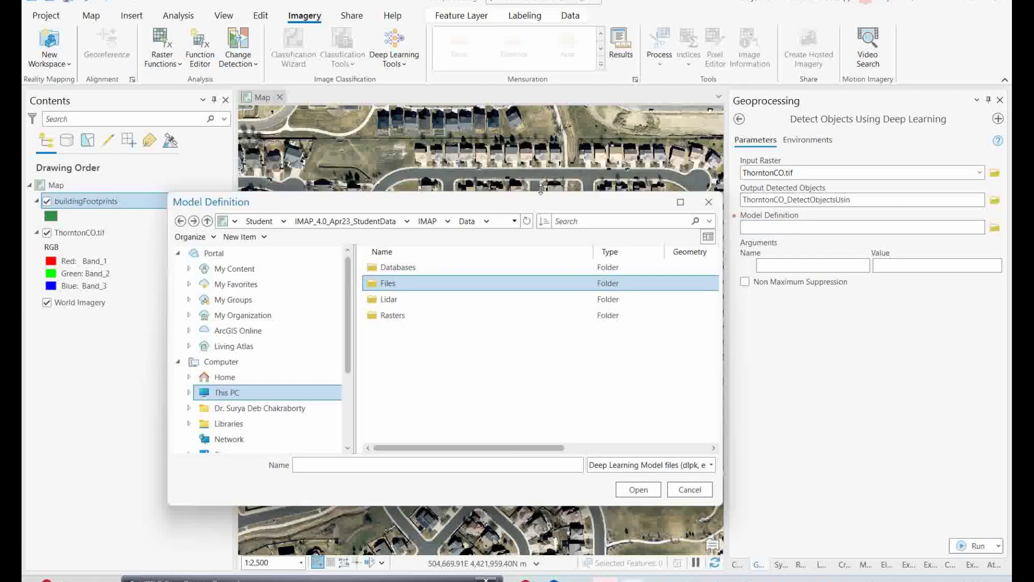
pyautogui.doubleClick(387, 284)
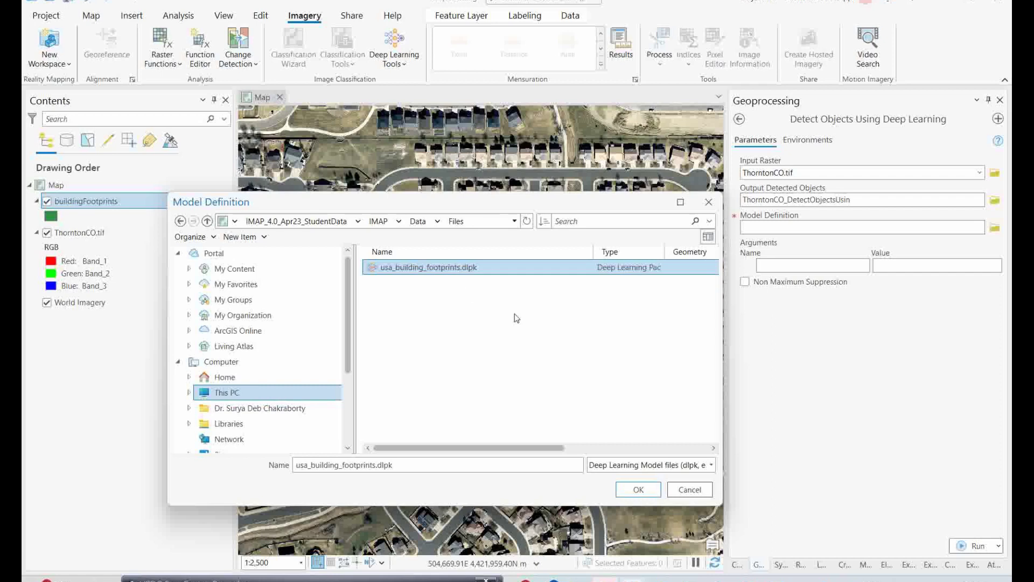
pyautogui.click(638, 489)
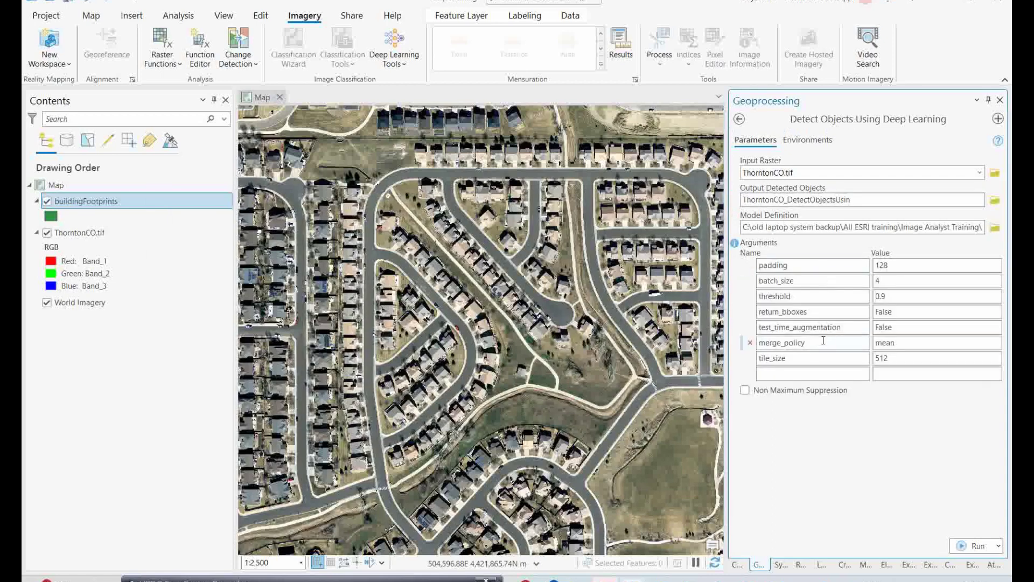
# - Set the cell size environment to ThorntonCO.tif and enable Non Maximum Suppression in the tool's parameters
pyautogui.click(814, 141)
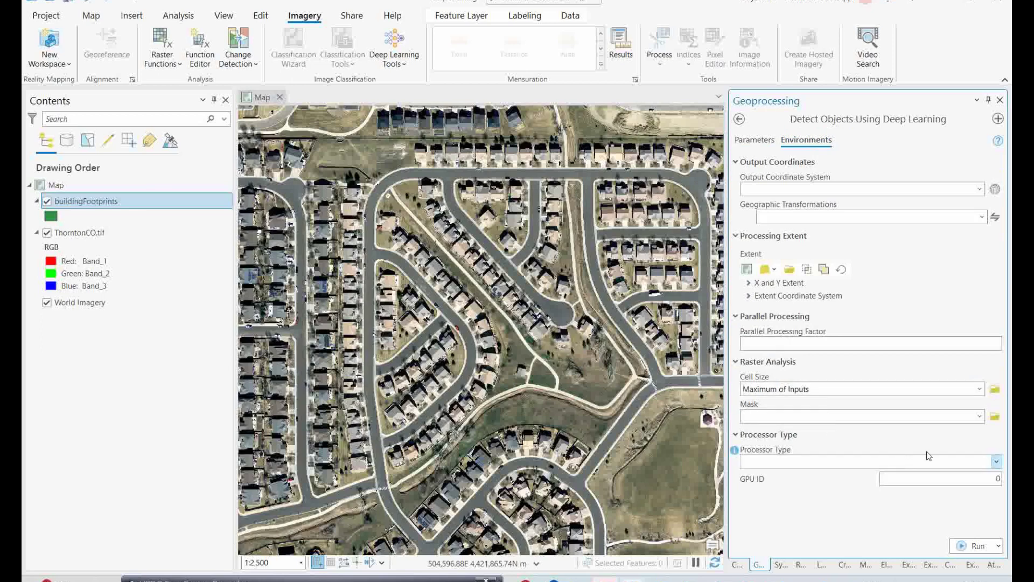
pyautogui.click(953, 389)
pyautogui.click(793, 433)
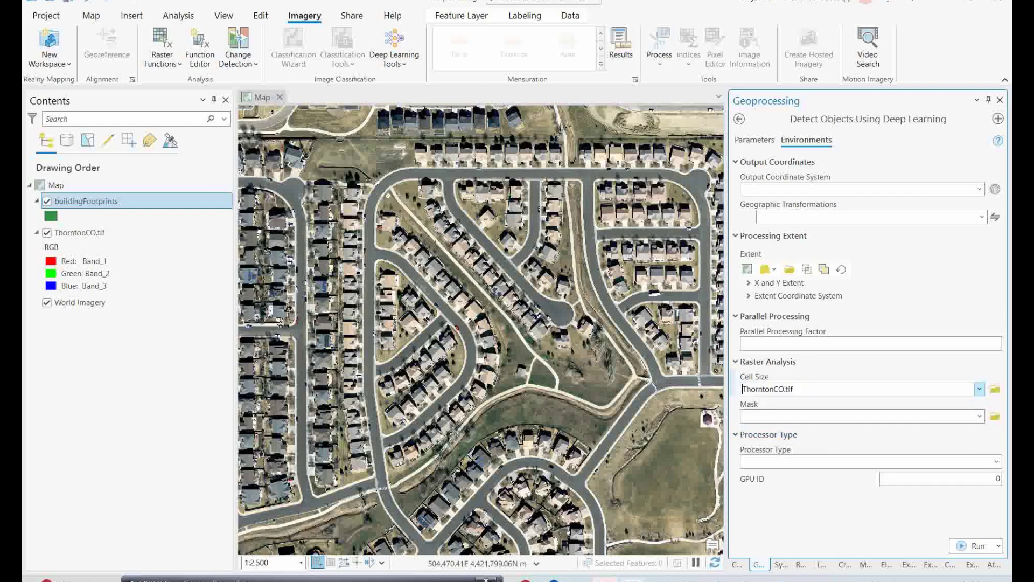
pyautogui.click(755, 140)
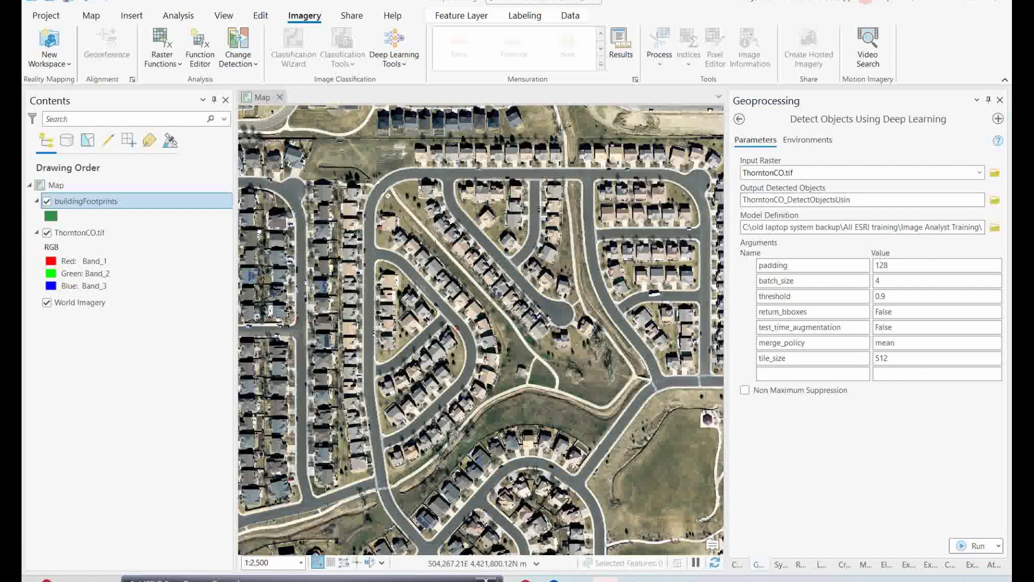
pyautogui.click(745, 390)
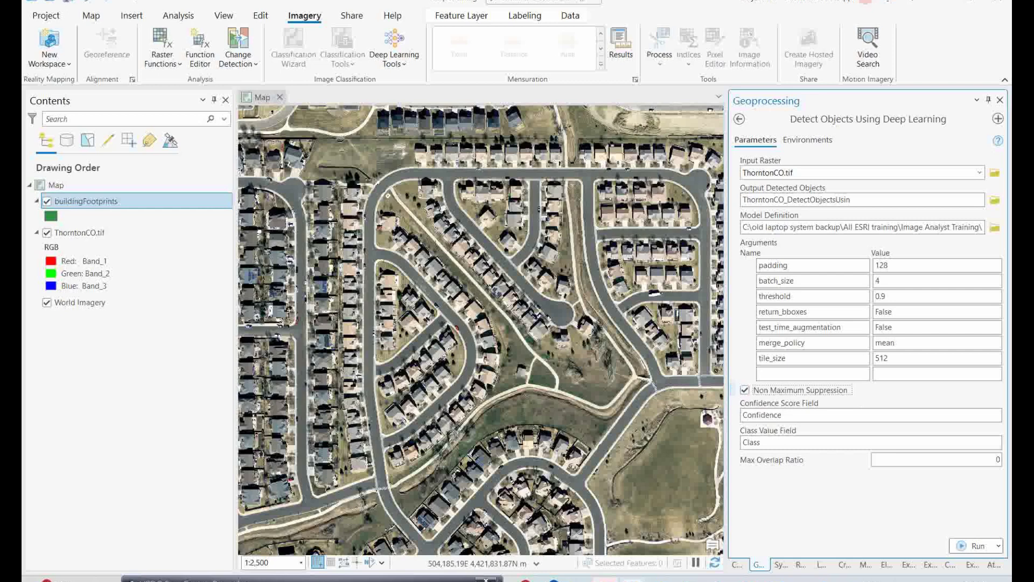
# - Set the processor type environment to GPU and run the object detection
pyautogui.click(807, 141)
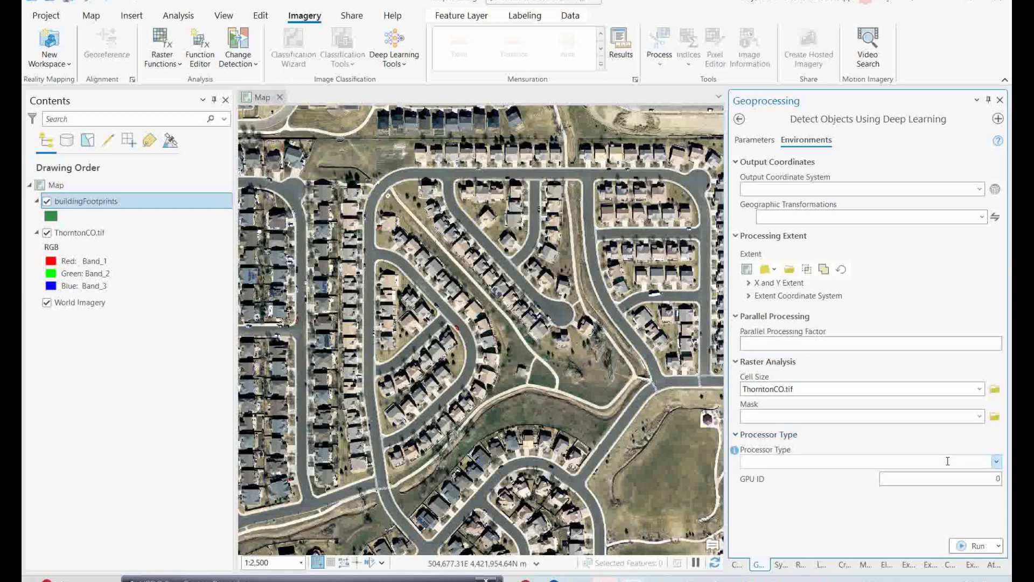
pyautogui.click(998, 464)
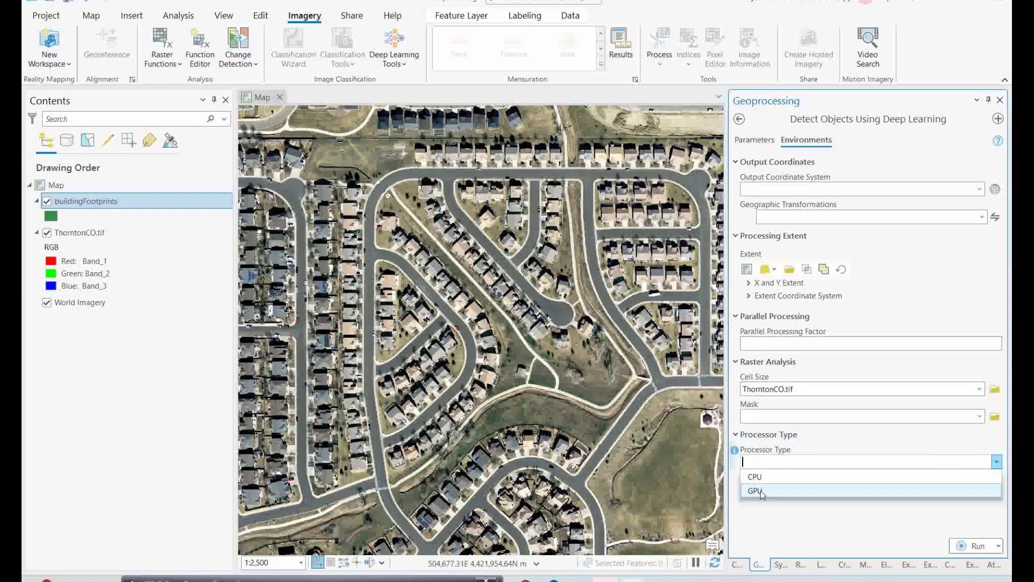
pyautogui.click(760, 490)
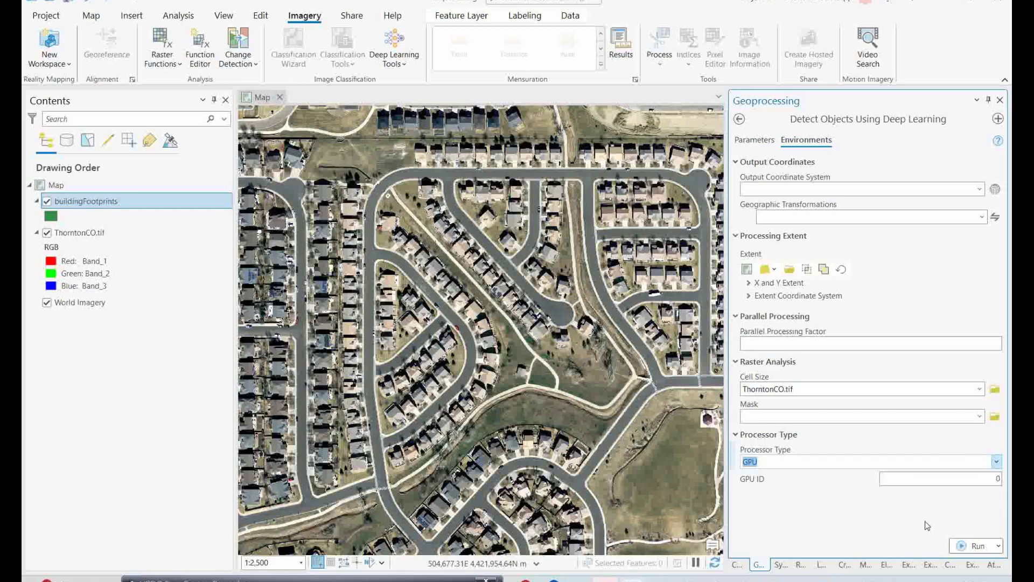
pyautogui.click(963, 547)
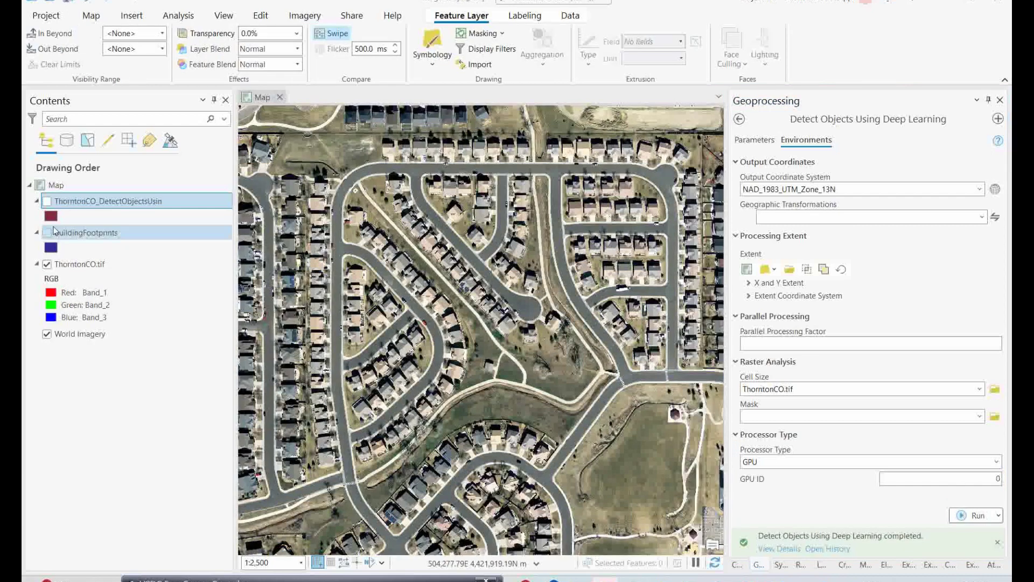
# - Show the ThorntonCO_DetectObjectsUsin layer and examine the detected buildings across the residential area
pyautogui.click(47, 203)
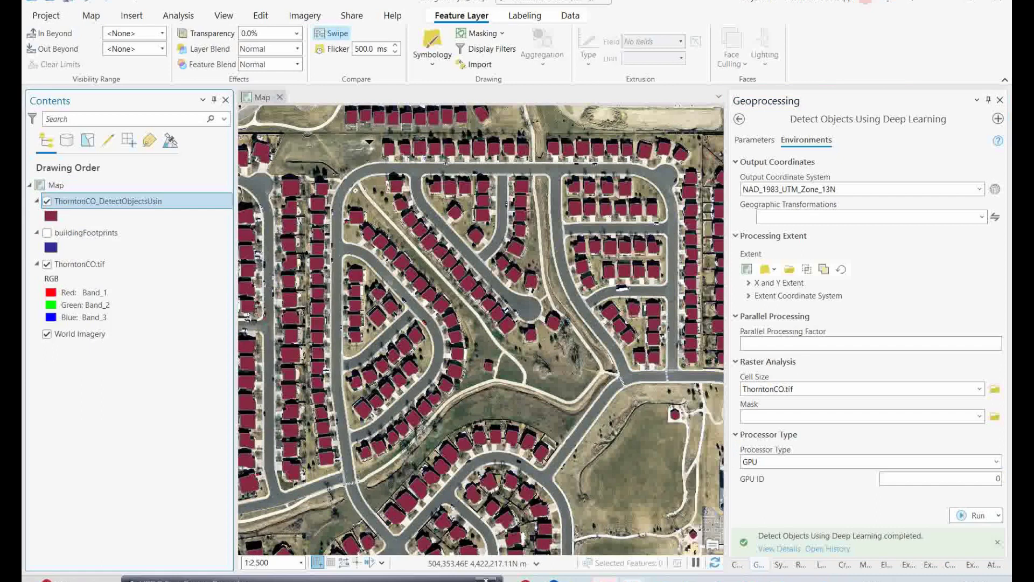
pyautogui.scroll(2, 413, 306)
pyautogui.moveTo(413, 306); pyautogui.dragTo(241, 296)
pyautogui.scroll(-3, 396, 276)
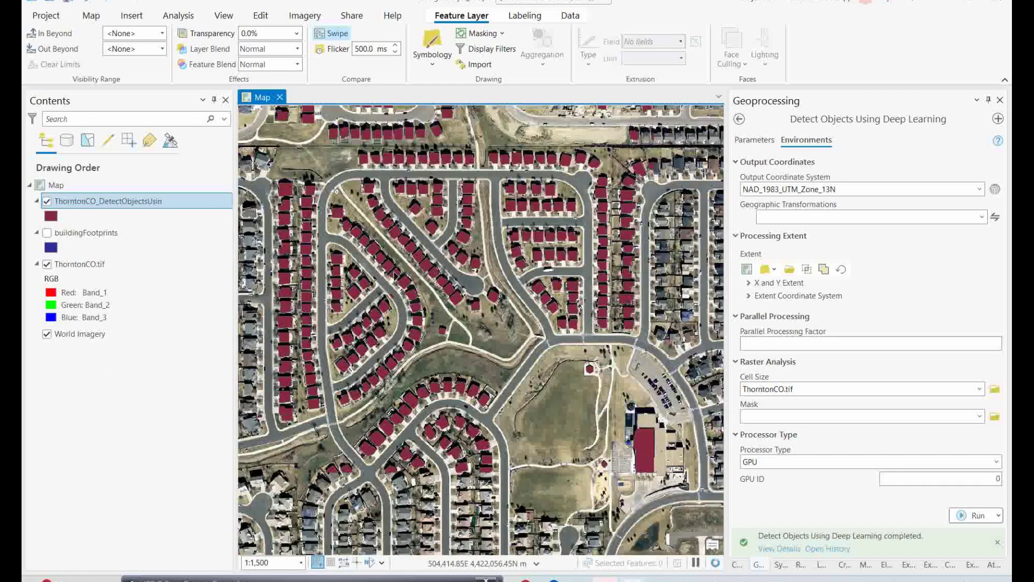